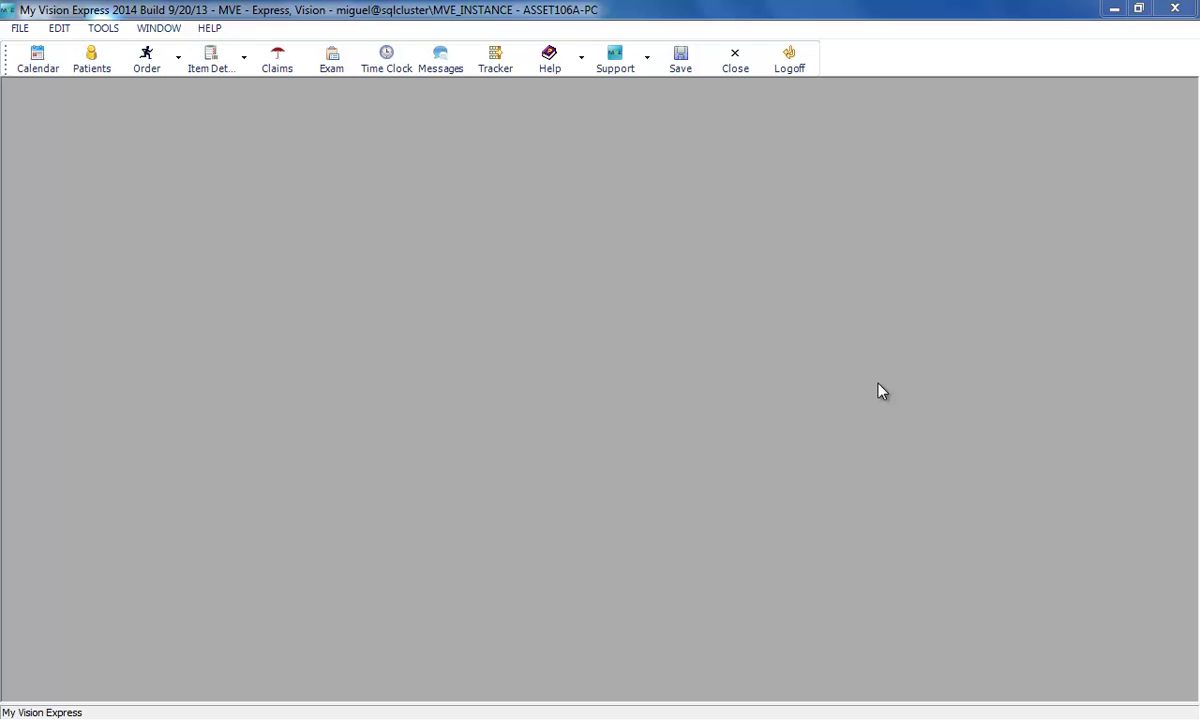
Open the Letters list and maximize its window so that all letter templates and their consent settings are readable
{"action": "left_click", "coordinate": [20, 28]}
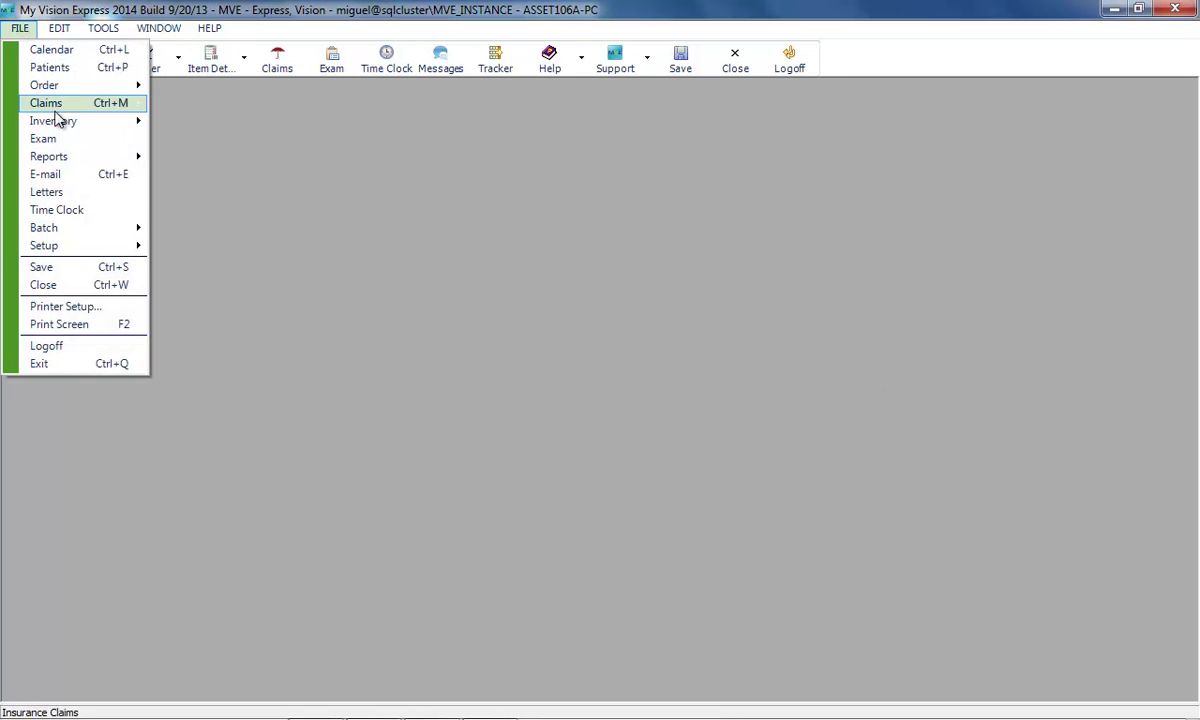
{"action": "left_click", "coordinate": [54, 192]}
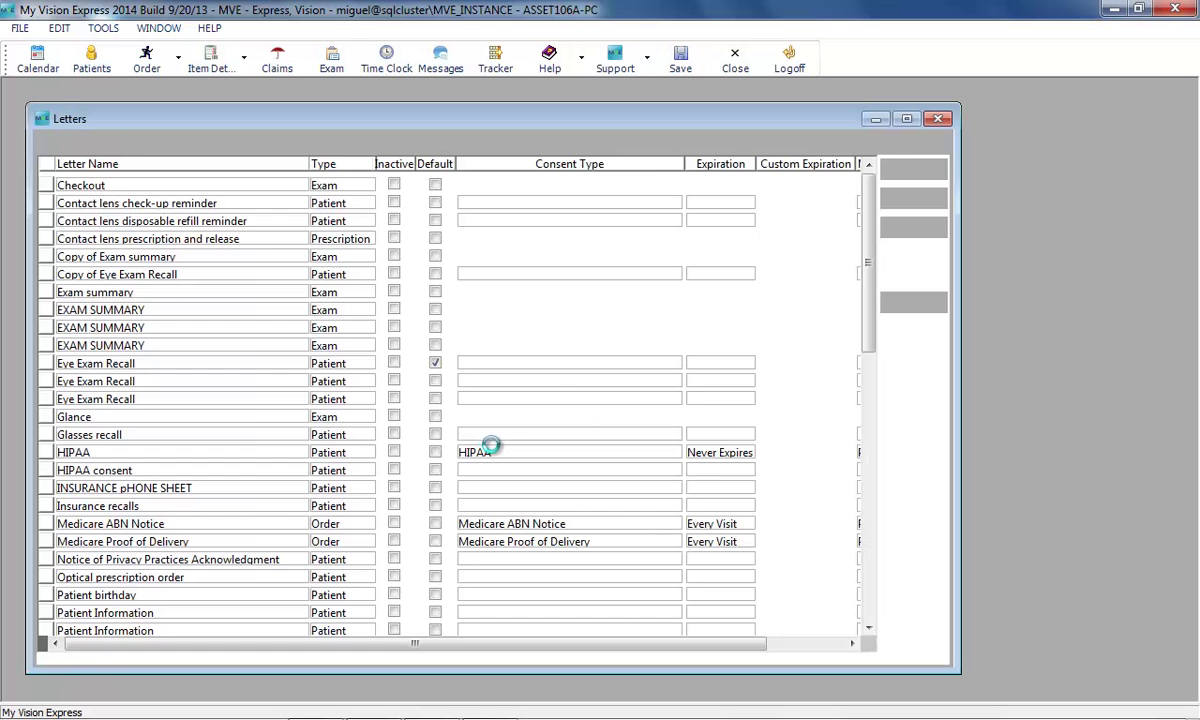
{"action": "left_click", "coordinate": [909, 121]}
{"action": "left_click", "coordinate": [36, 90]}
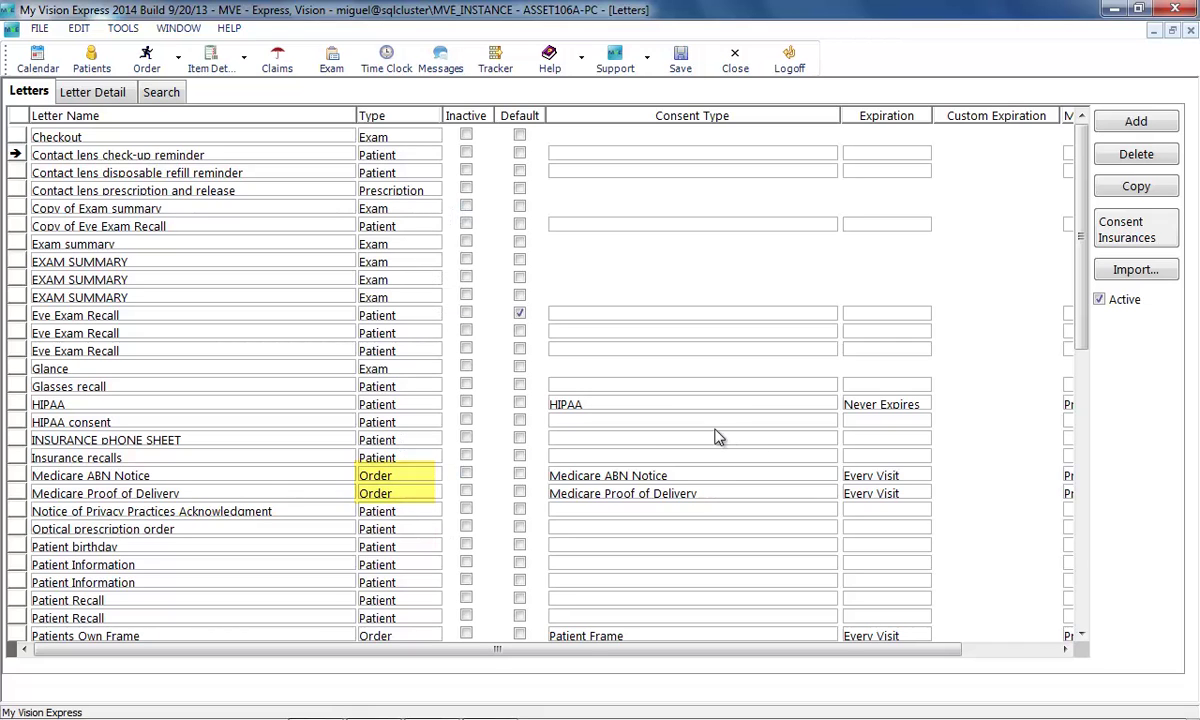
Review the HIPAA letter's consent type choices and delivery method, and set its expiration to Never Expires
{"action": "left_click_drag", "start_coordinate": [1080, 318], "coordinate": [1081, 403]}
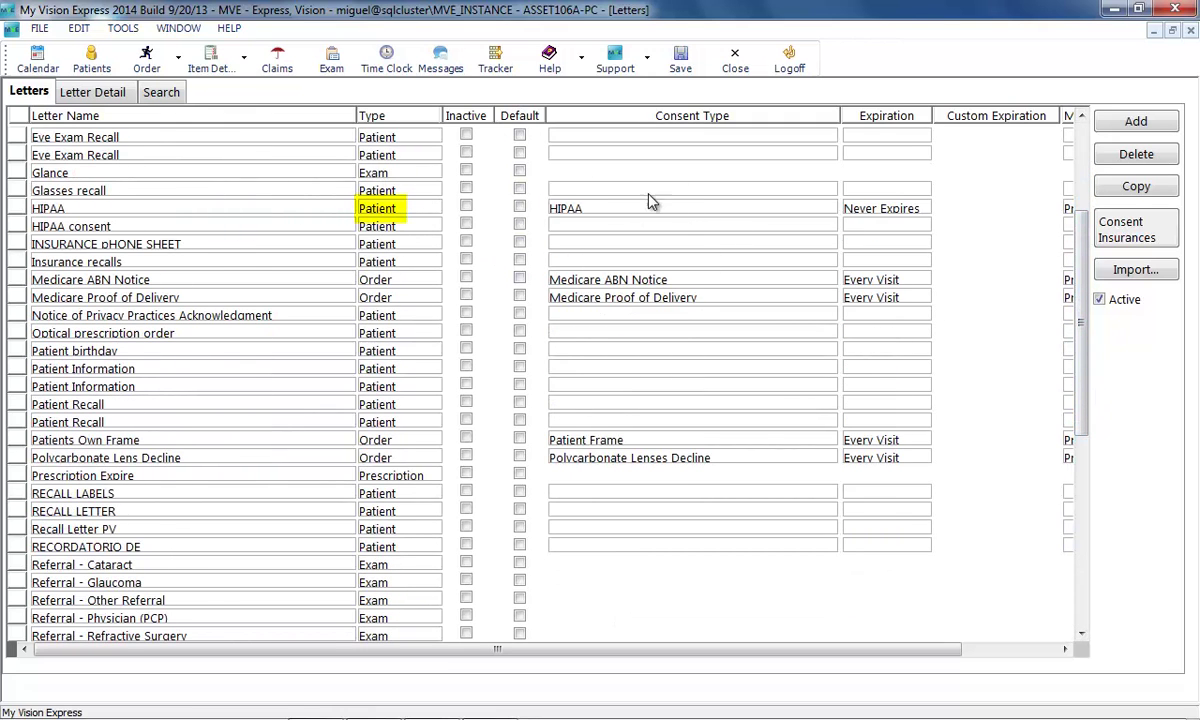
{"action": "left_click", "coordinate": [812, 212]}
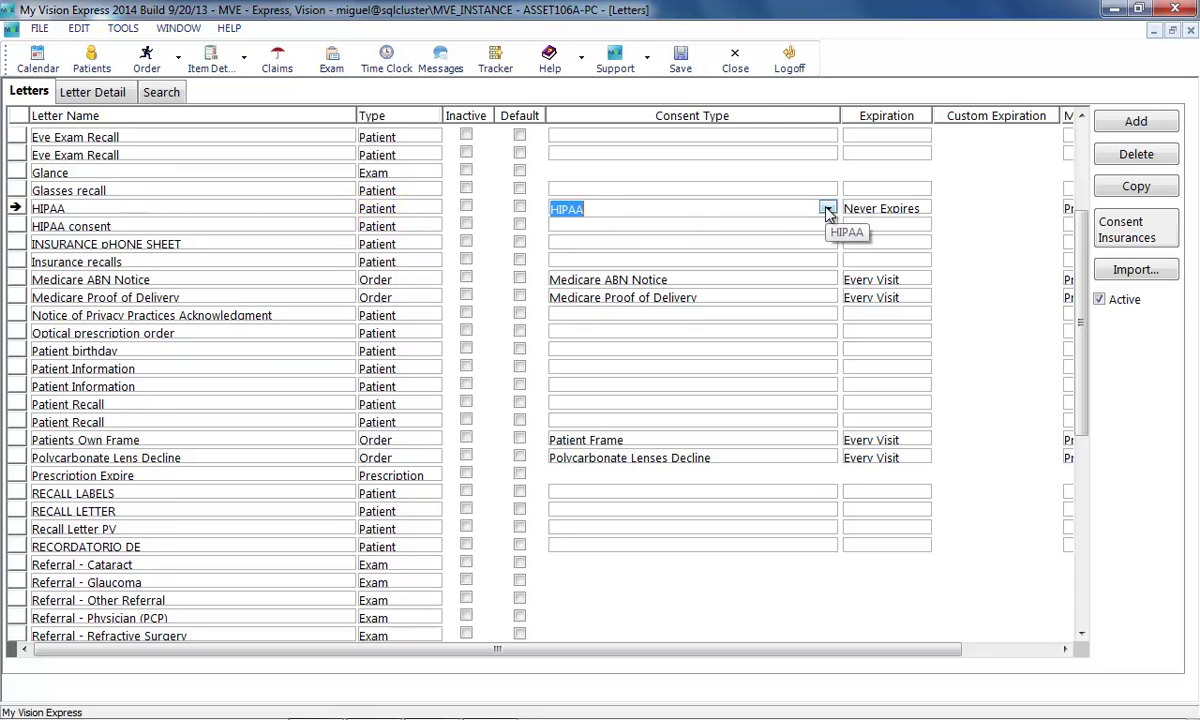
{"action": "left_click", "coordinate": [827, 208]}
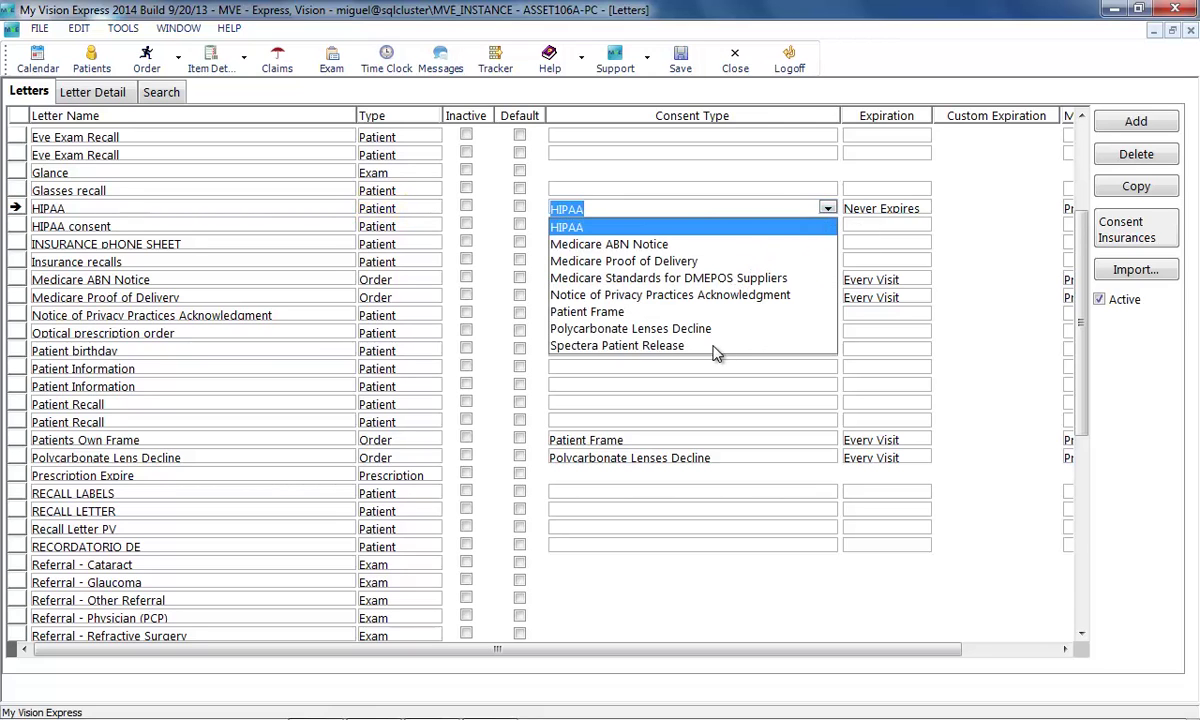
{"action": "left_click", "coordinate": [923, 208]}
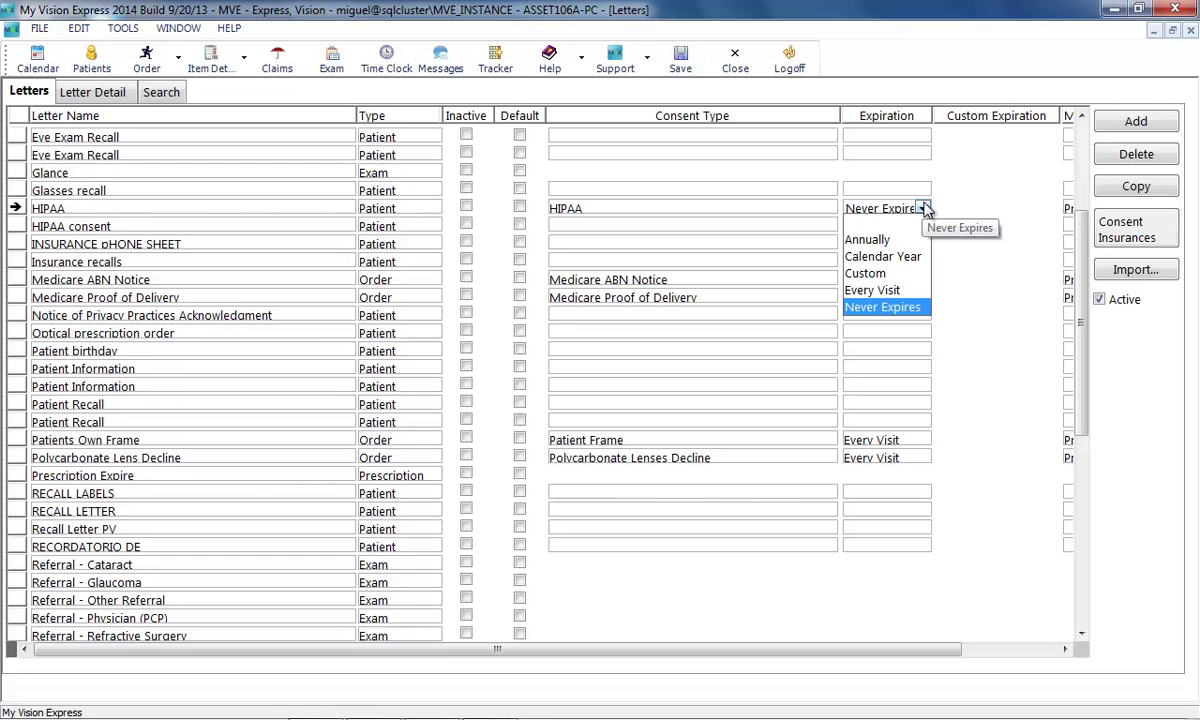
{"action": "left_click", "coordinate": [893, 310]}
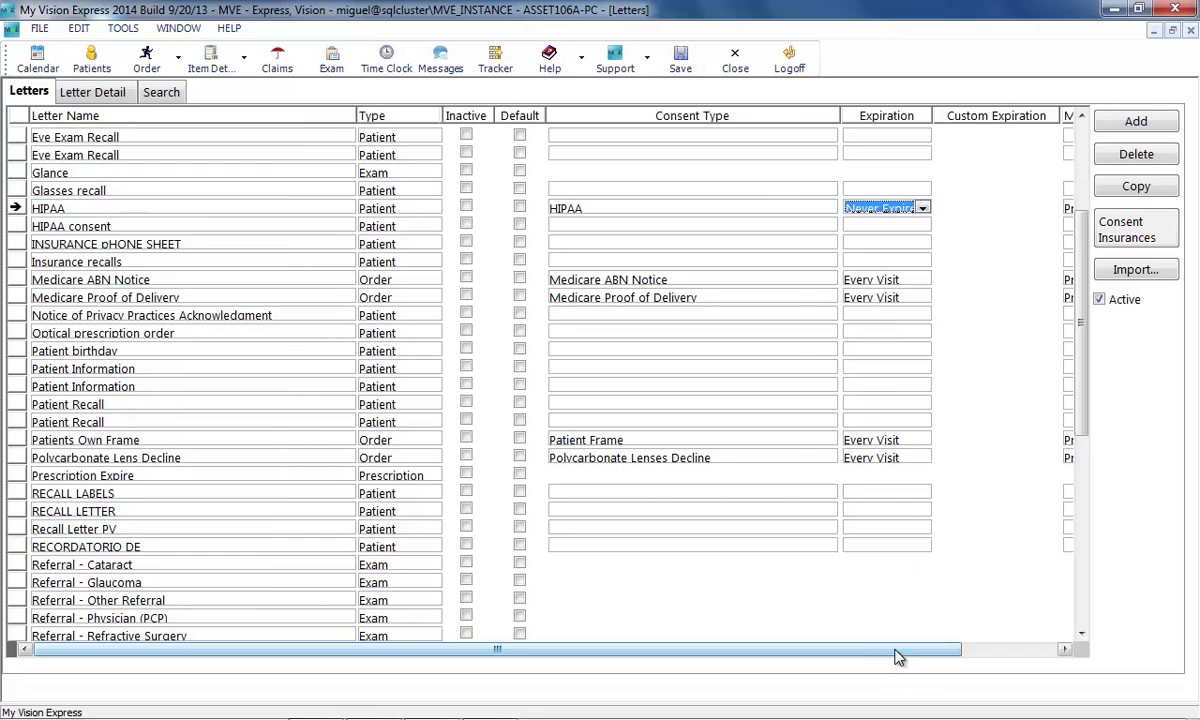
{"action": "left_click_drag", "start_coordinate": [897, 653], "coordinate": [963, 651]}
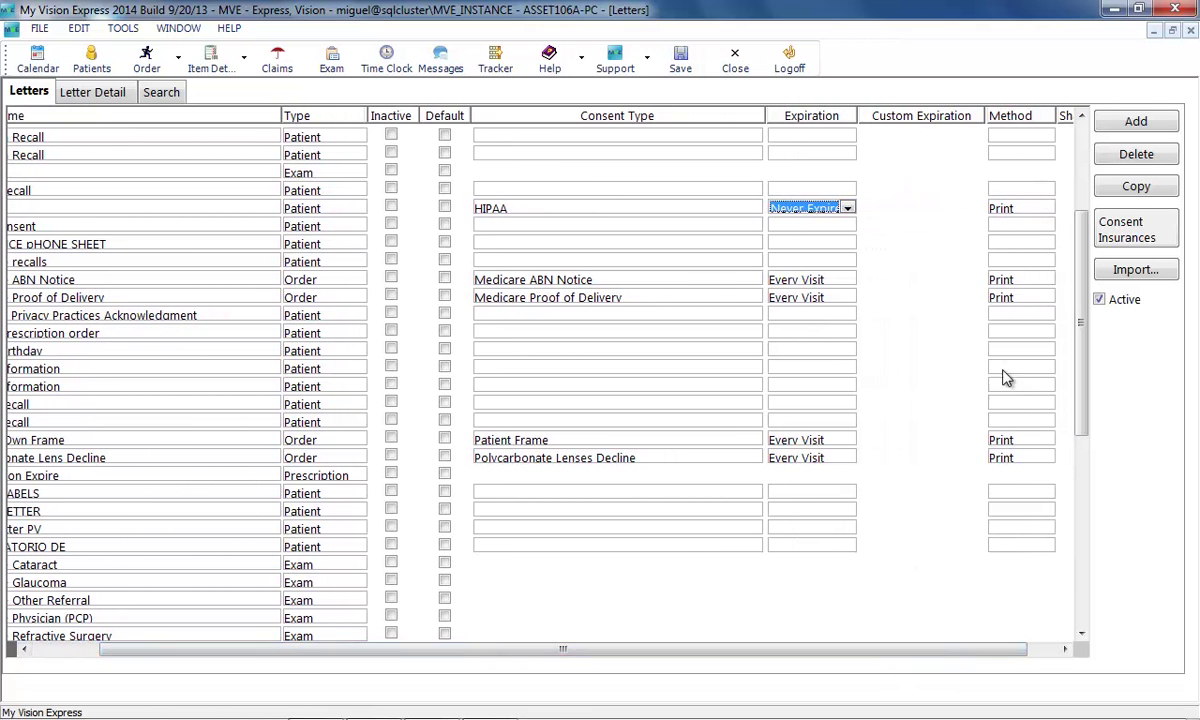
{"action": "left_click_drag", "start_coordinate": [875, 655], "coordinate": [729, 653]}
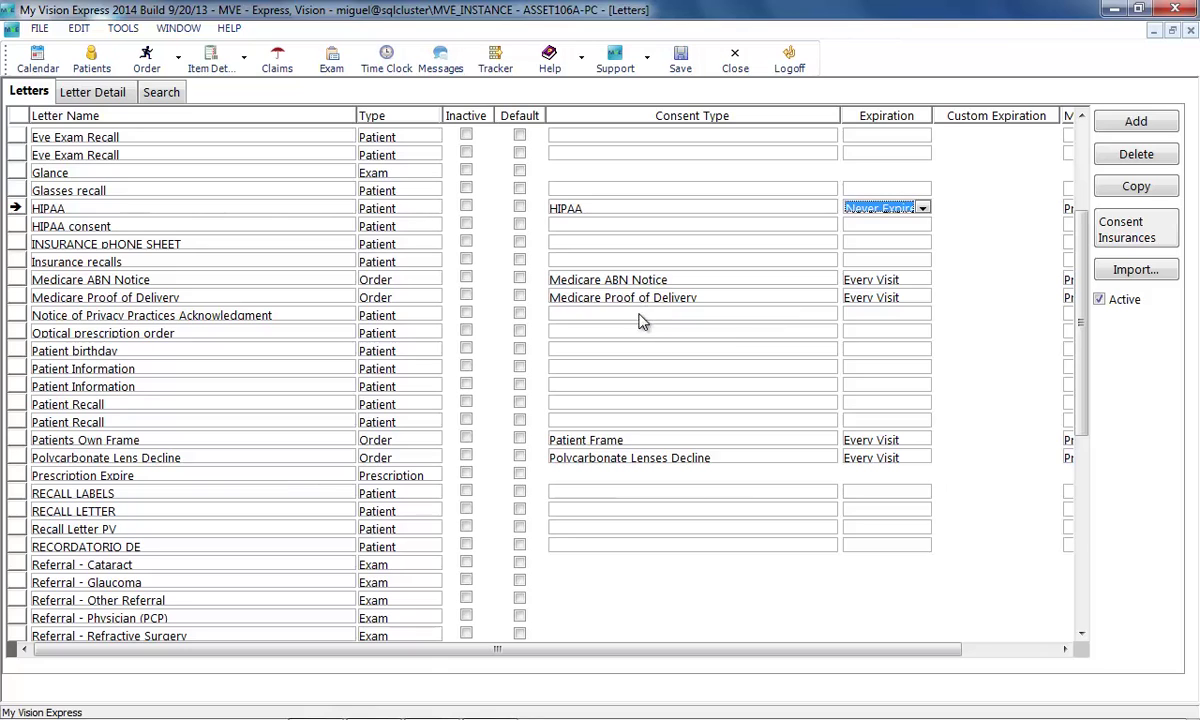
Examine the text of the Patients Own Frame letter and return to the letters list
{"action": "left_click", "coordinate": [290, 443]}
{"action": "left_click", "coordinate": [95, 91]}
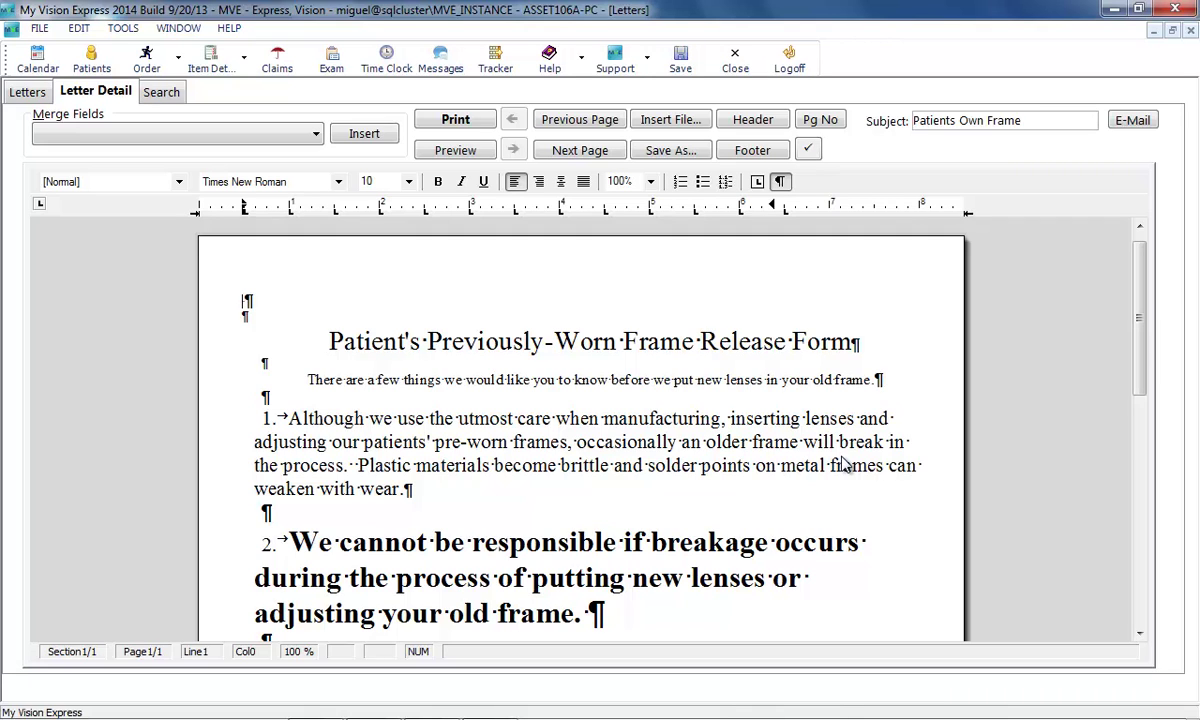
{"action": "left_click", "coordinate": [32, 90]}
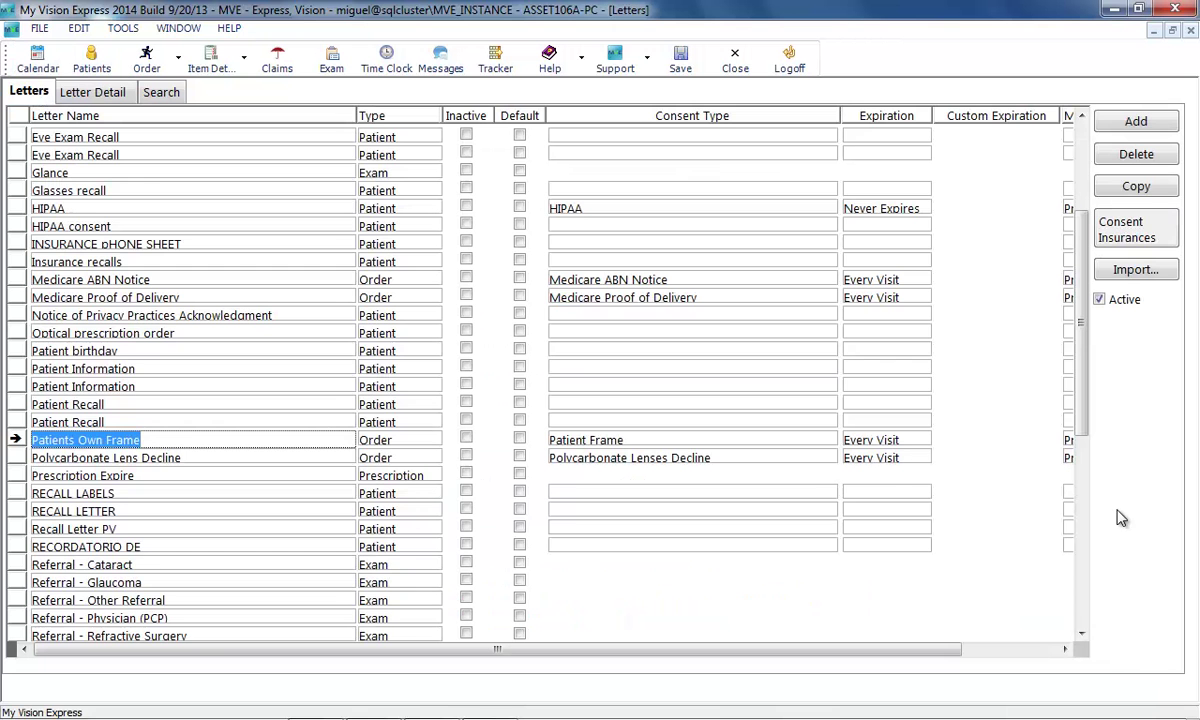
Add Aetna to the consent insurances of the Spectera Insurance letter and close the insurance list
{"action": "left_click_drag", "start_coordinate": [1082, 415], "coordinate": [1084, 602]}
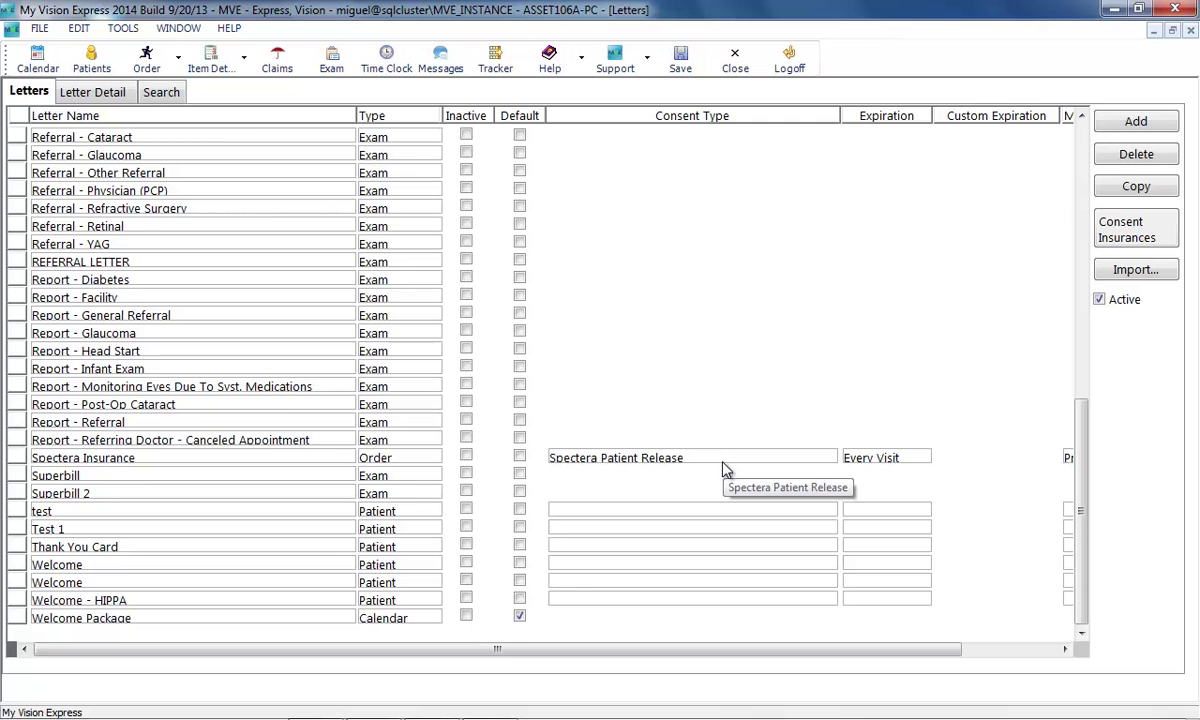
{"action": "left_click", "coordinate": [295, 458]}
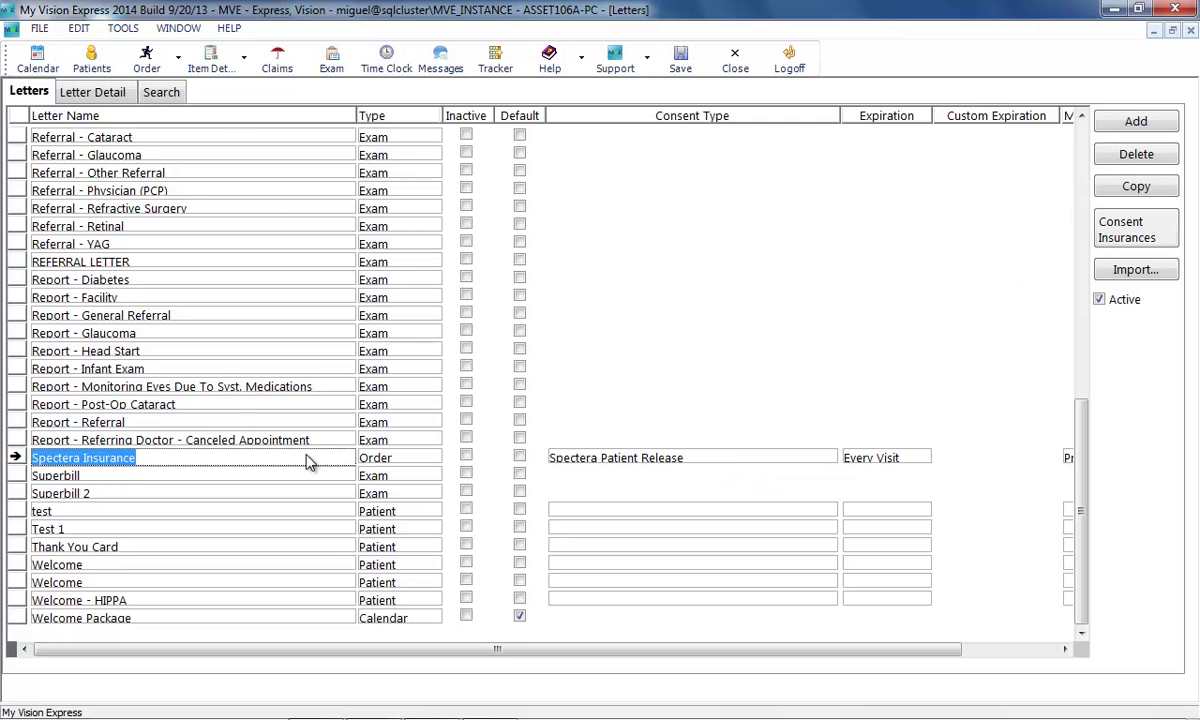
{"action": "left_click", "coordinate": [1110, 225]}
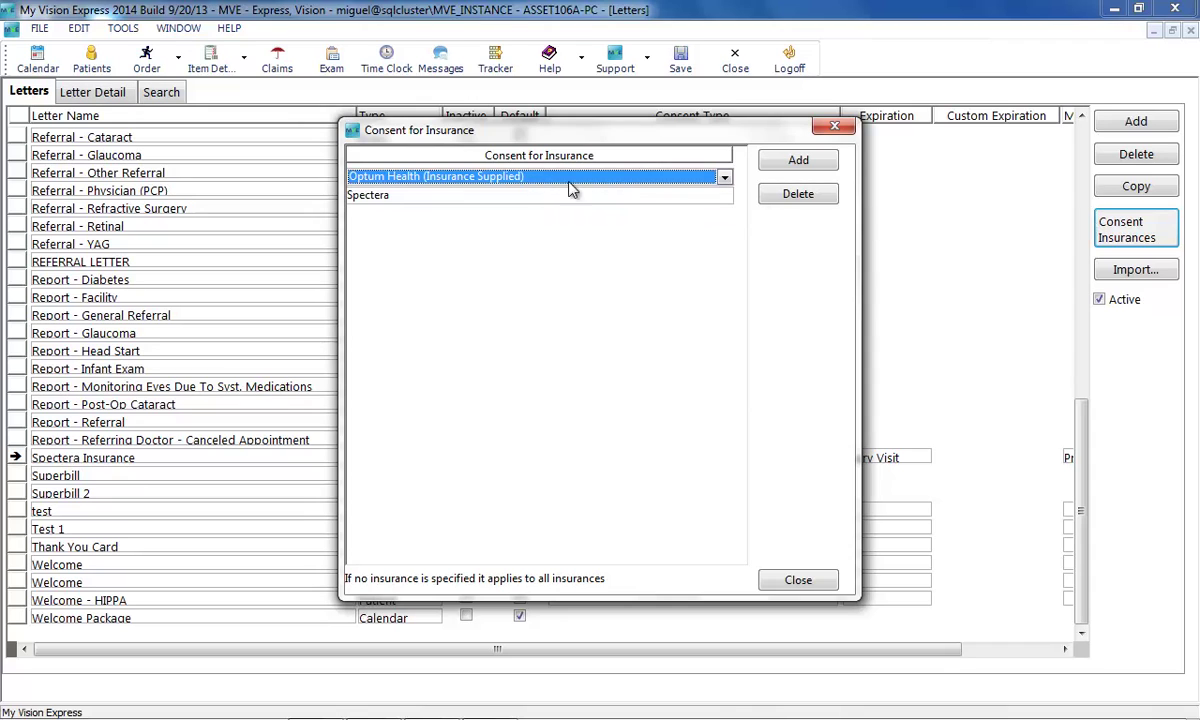
{"action": "left_click", "coordinate": [776, 158]}
{"action": "left_click", "coordinate": [518, 216]}
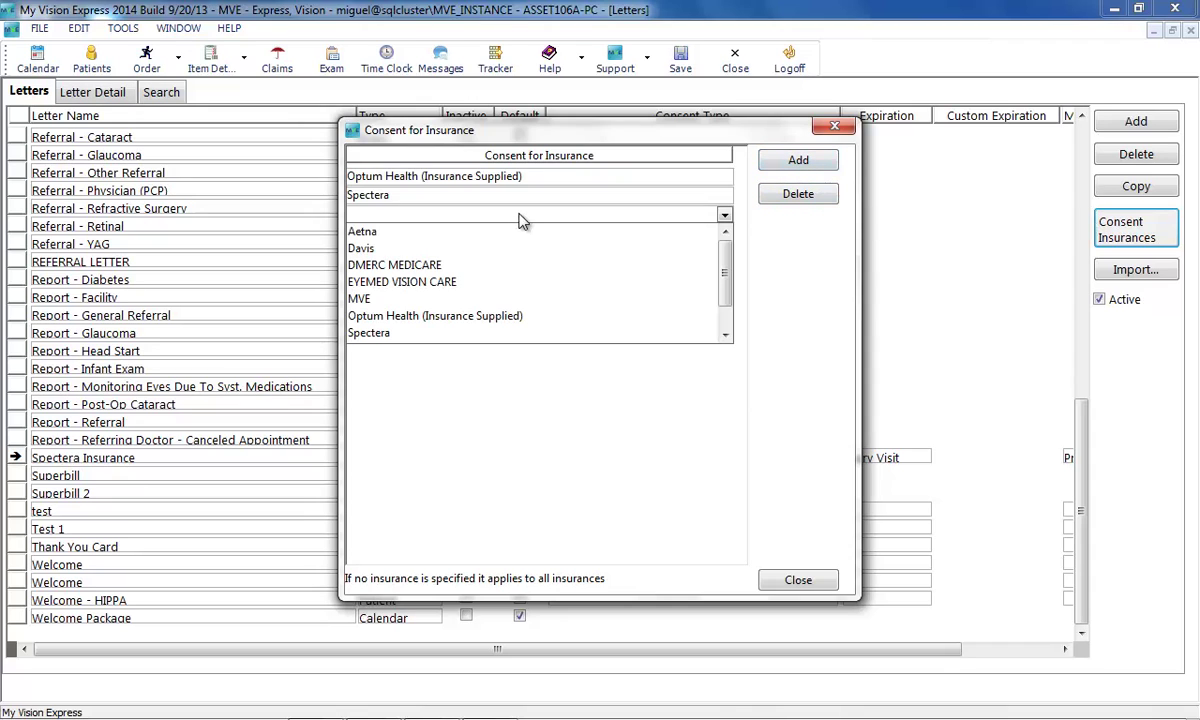
{"action": "left_click", "coordinate": [360, 231]}
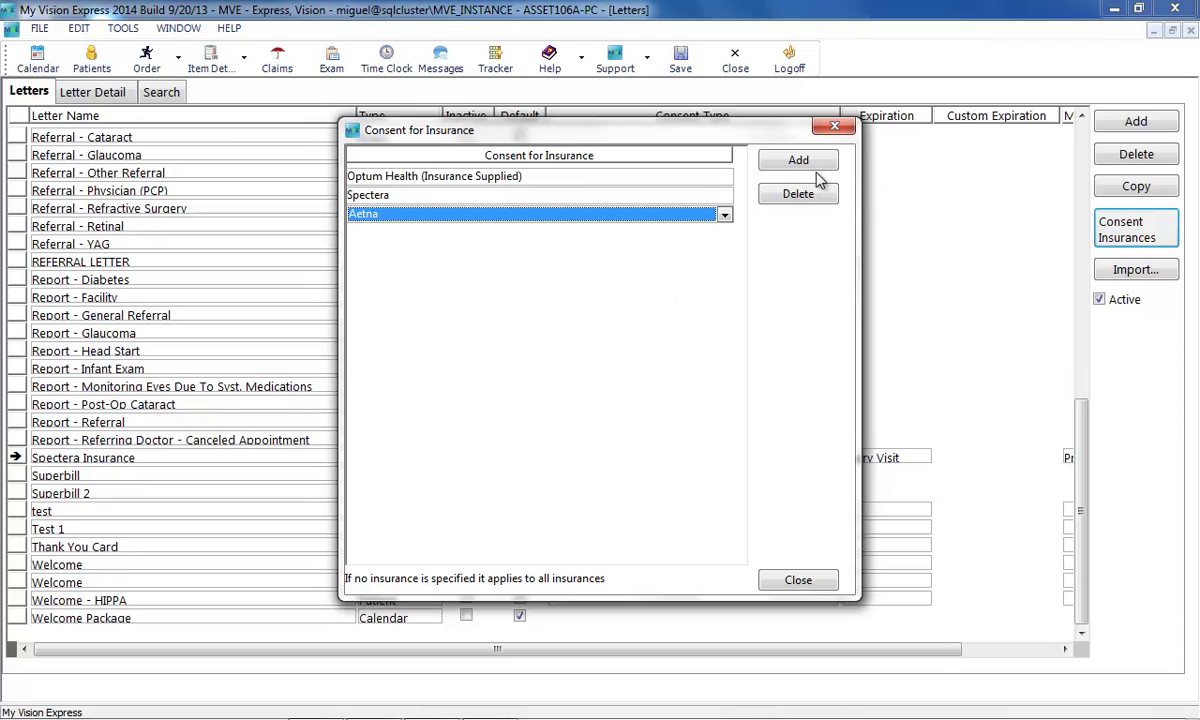
{"action": "left_click", "coordinate": [776, 160]}
{"action": "left_click", "coordinate": [598, 233]}
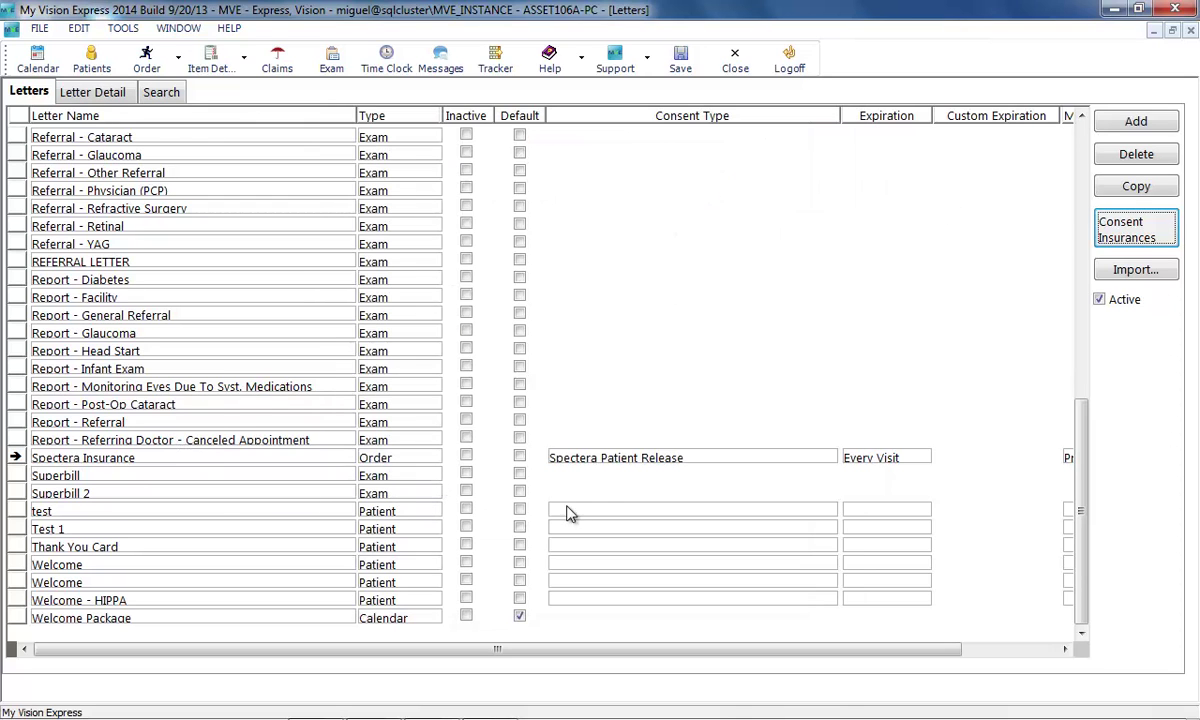
Review the Method and Share settings across the letters, and close the Letters window
{"action": "left_click", "coordinate": [660, 468]}
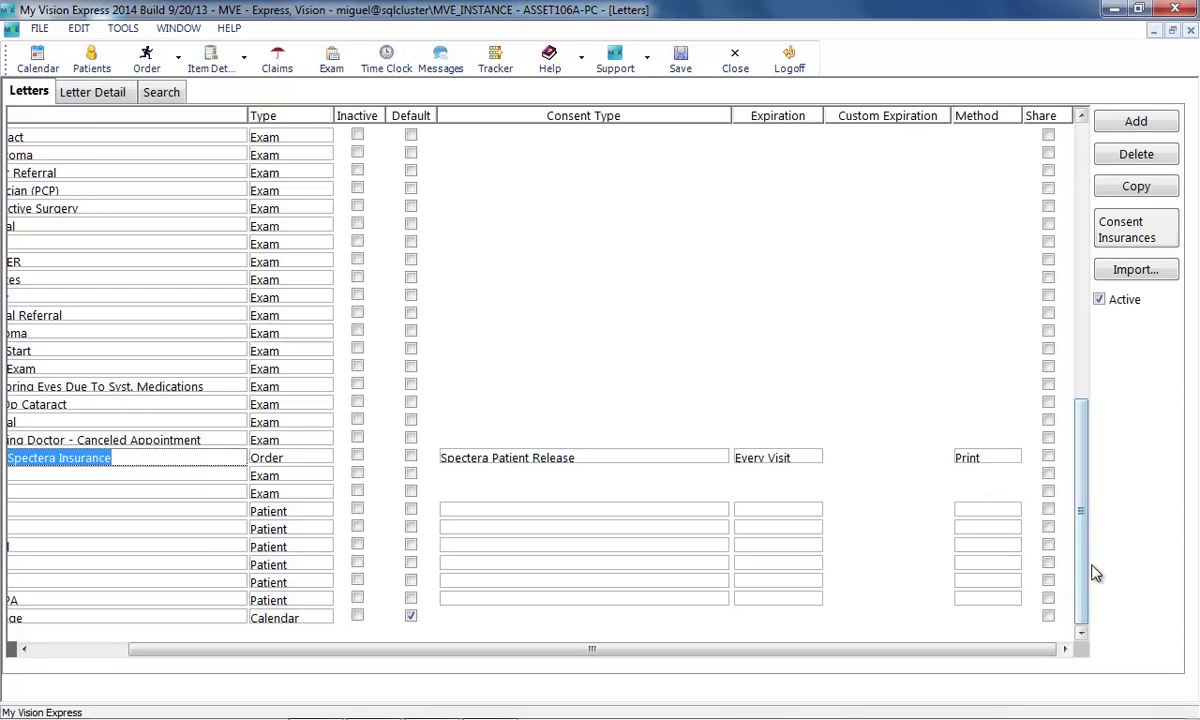
{"action": "left_click_drag", "start_coordinate": [1088, 578], "coordinate": [1082, 281]}
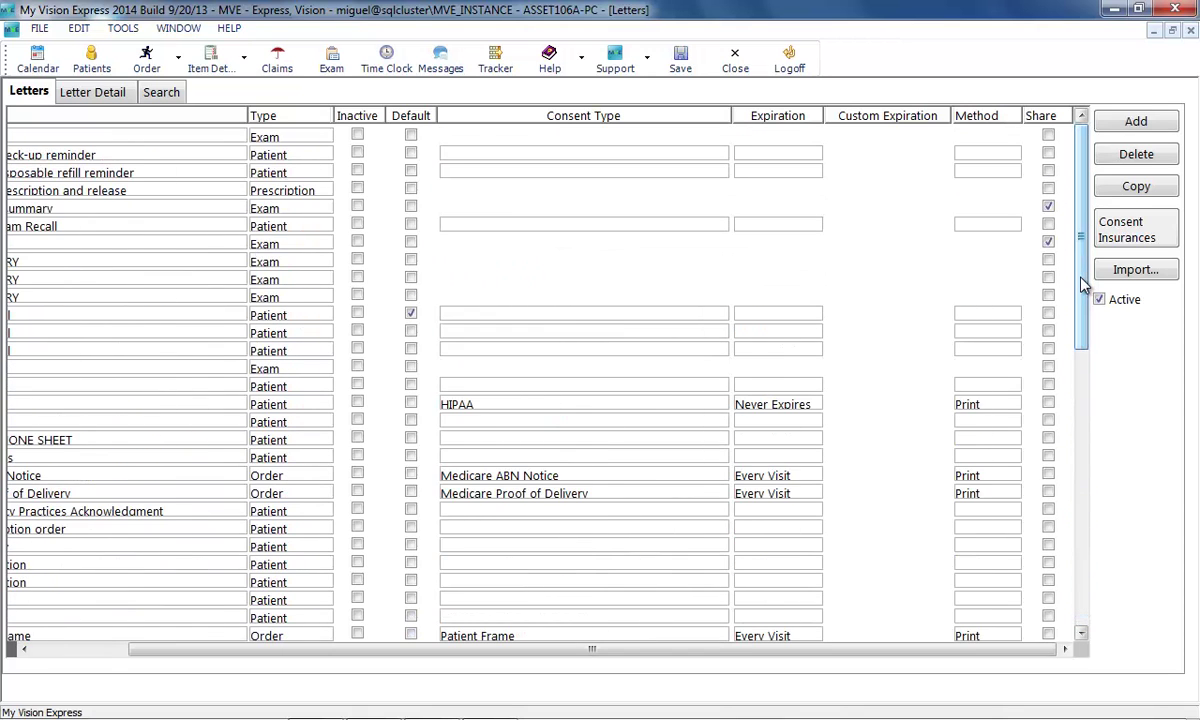
{"action": "scroll", "coordinate": [916, 499], "scroll_direction": "left", "scroll_amount": 3}
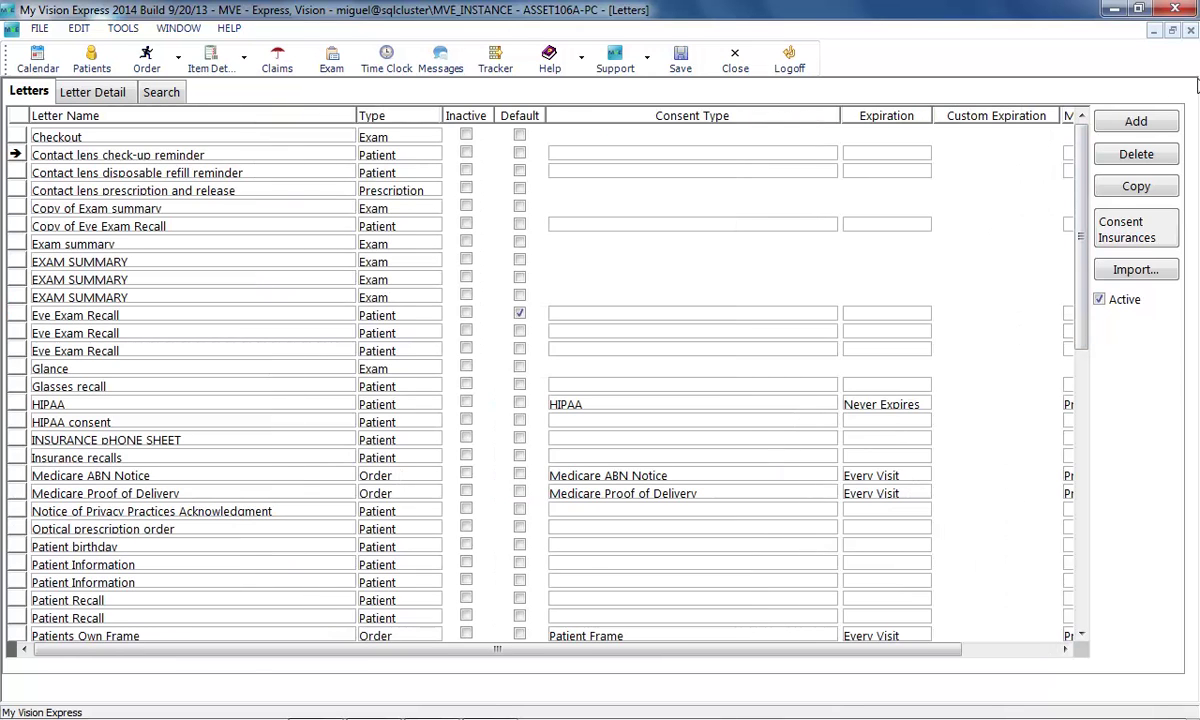
{"action": "left_click", "coordinate": [1192, 32]}
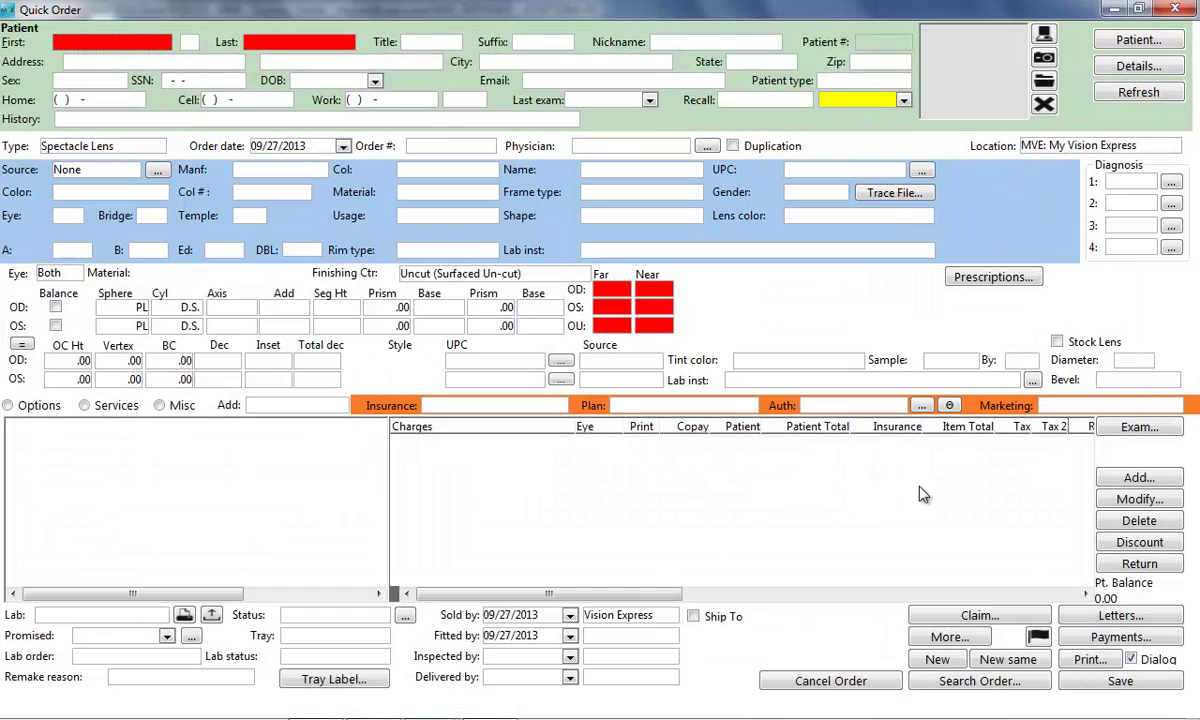
Open the 09/27/2013 Spectacle Lens order through the order search and go to its payments, agreeing to add the missing consent forms
{"action": "left_click", "coordinate": [978, 681]}
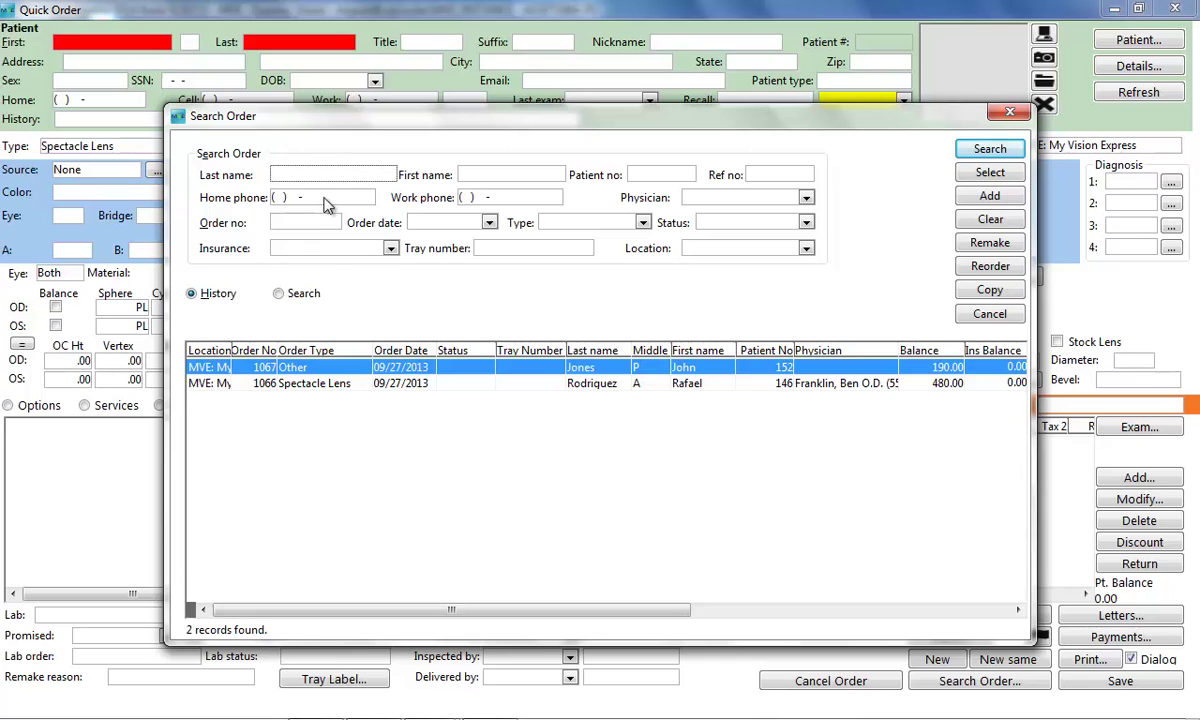
{"action": "double_click", "coordinate": [300, 383]}
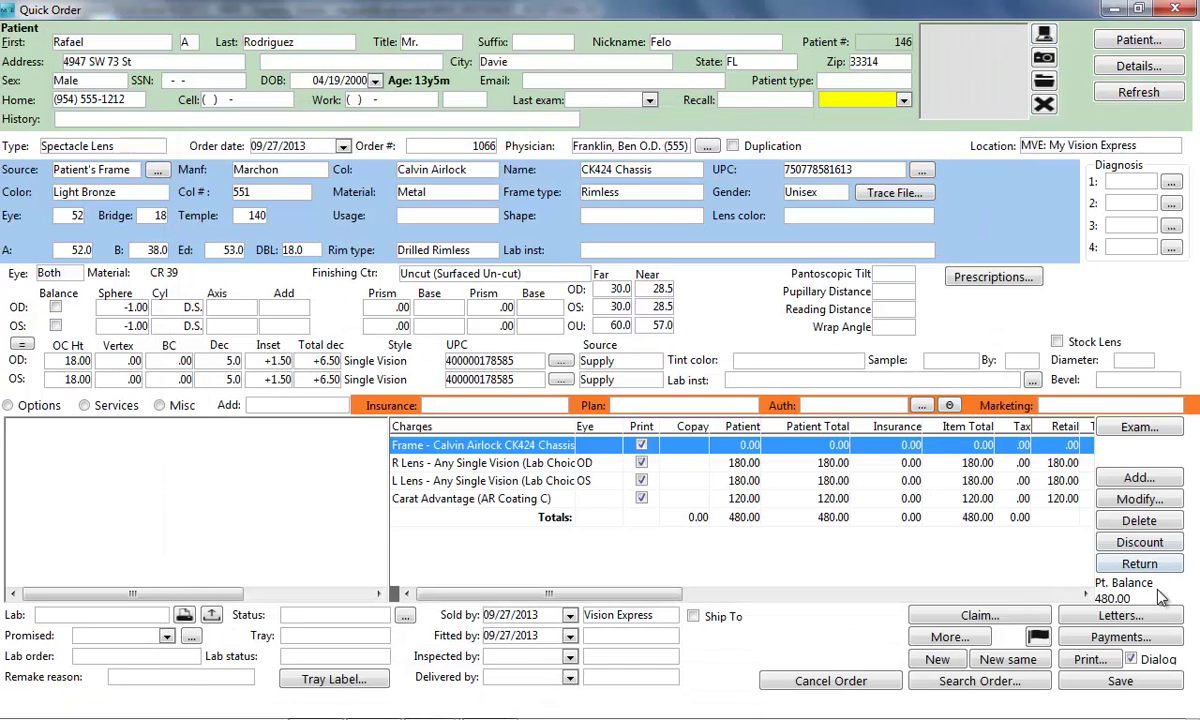
{"action": "left_click", "coordinate": [1148, 640]}
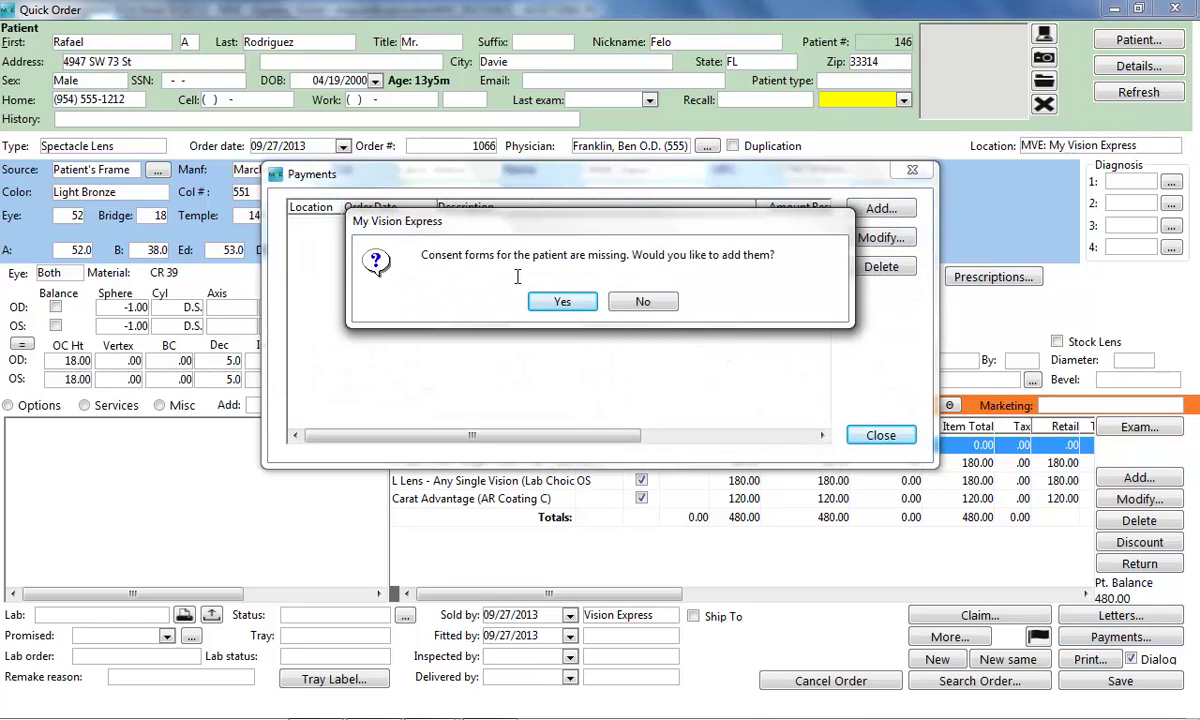
{"action": "left_click", "coordinate": [561, 304]}
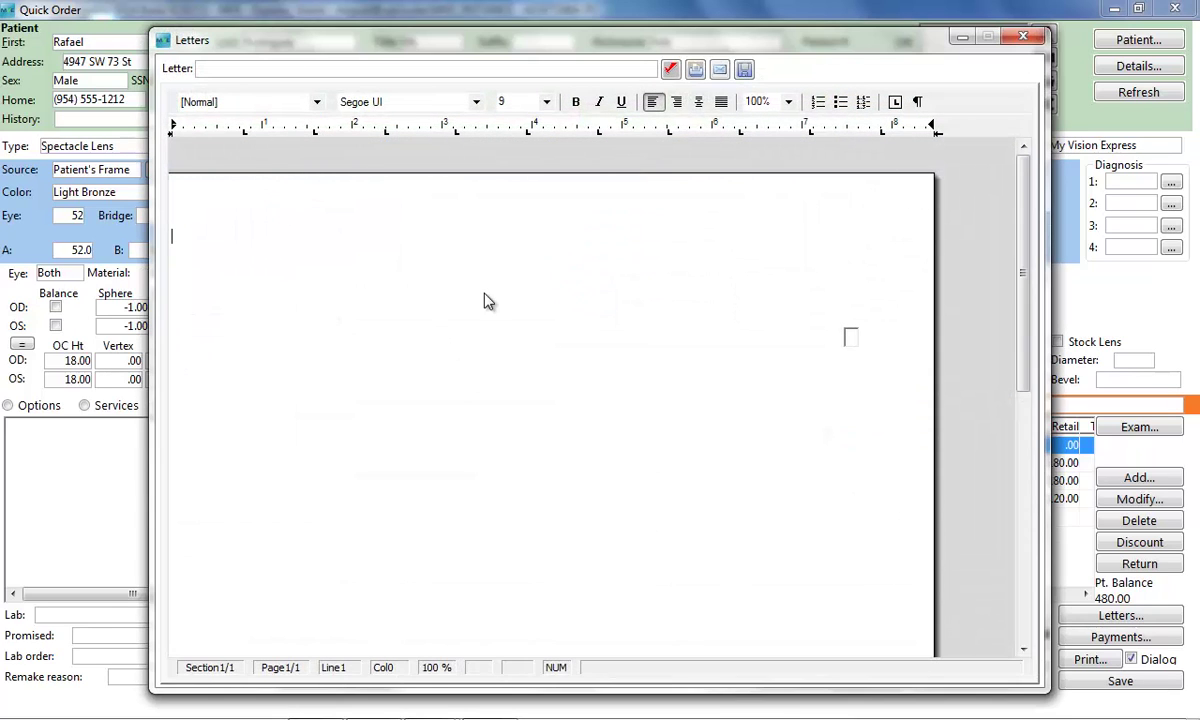
Load the Polycarbonate Lenses Decline consent letter for the 09/27/2013 Spectacle Lens order and print it
{"action": "left_click", "coordinate": [538, 66]}
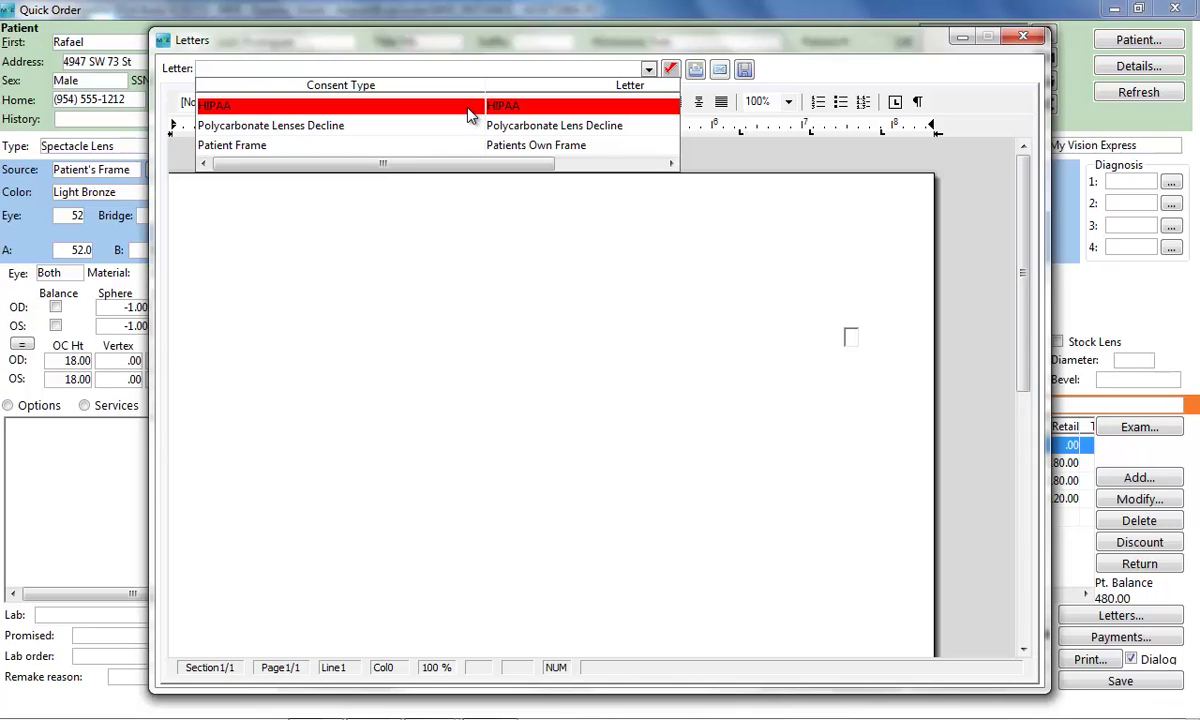
{"action": "left_click", "coordinate": [321, 126]}
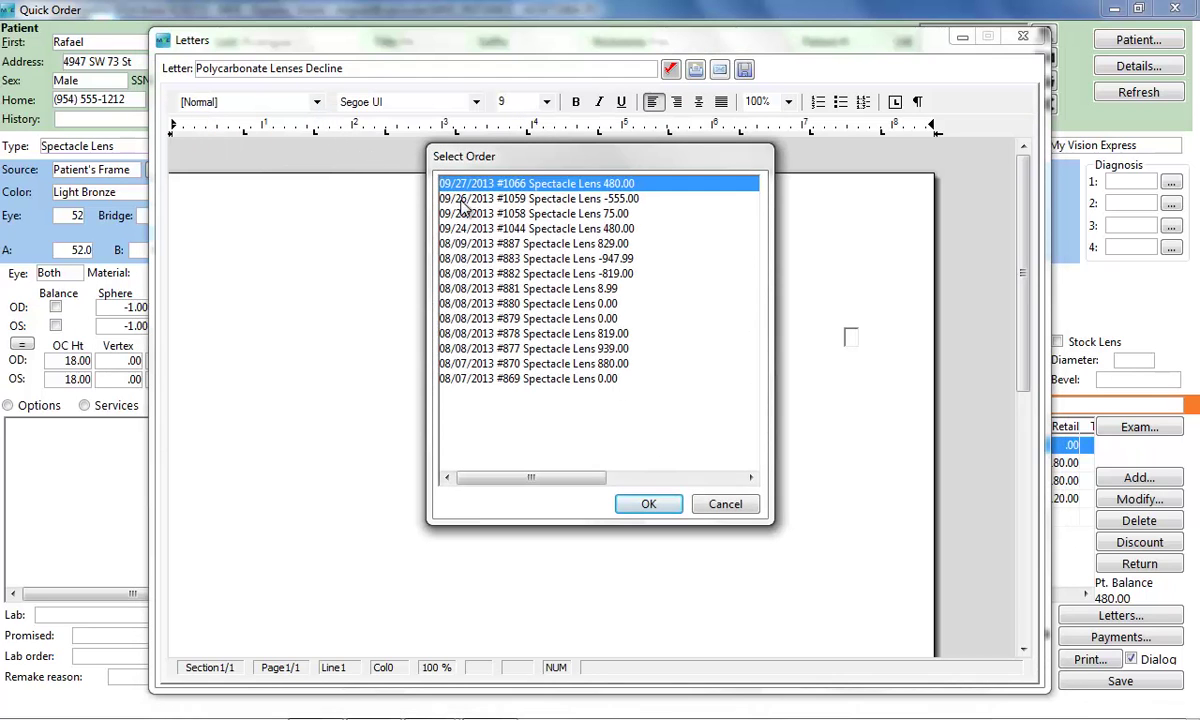
{"action": "left_click", "coordinate": [643, 502]}
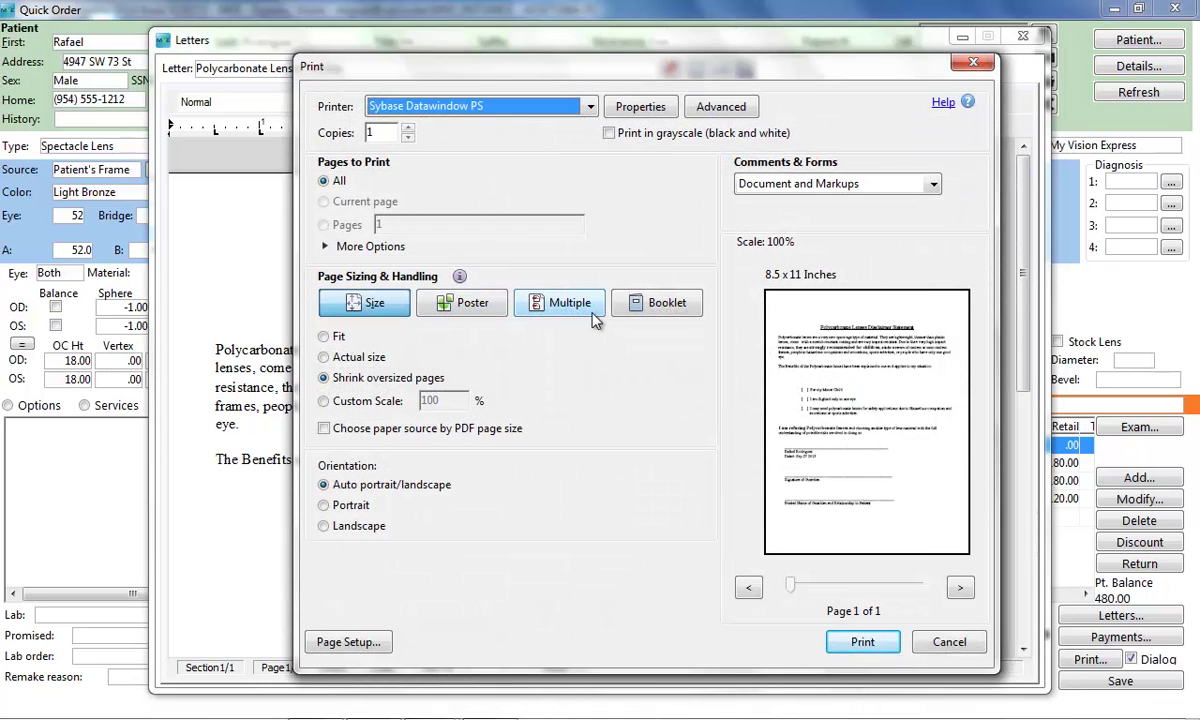
{"action": "left_click", "coordinate": [866, 645]}
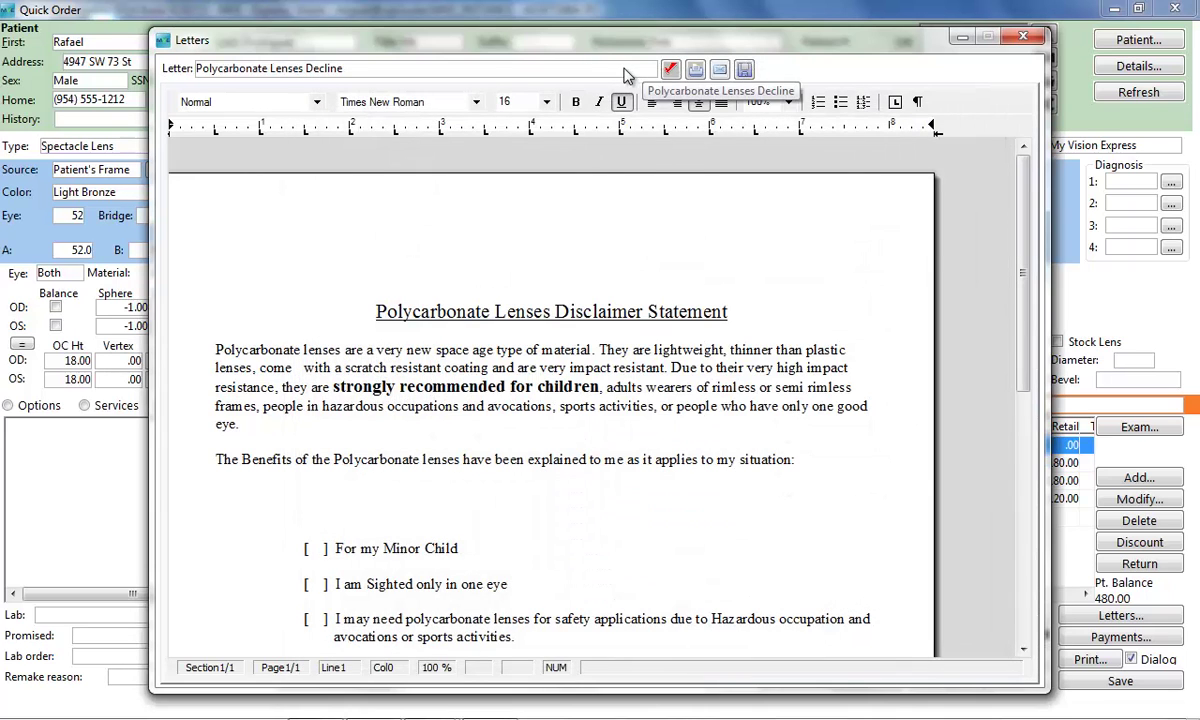
Load the Patient Frame consent letter and print one copy of it
{"action": "left_click", "coordinate": [588, 68]}
{"action": "left_click", "coordinate": [284, 146]}
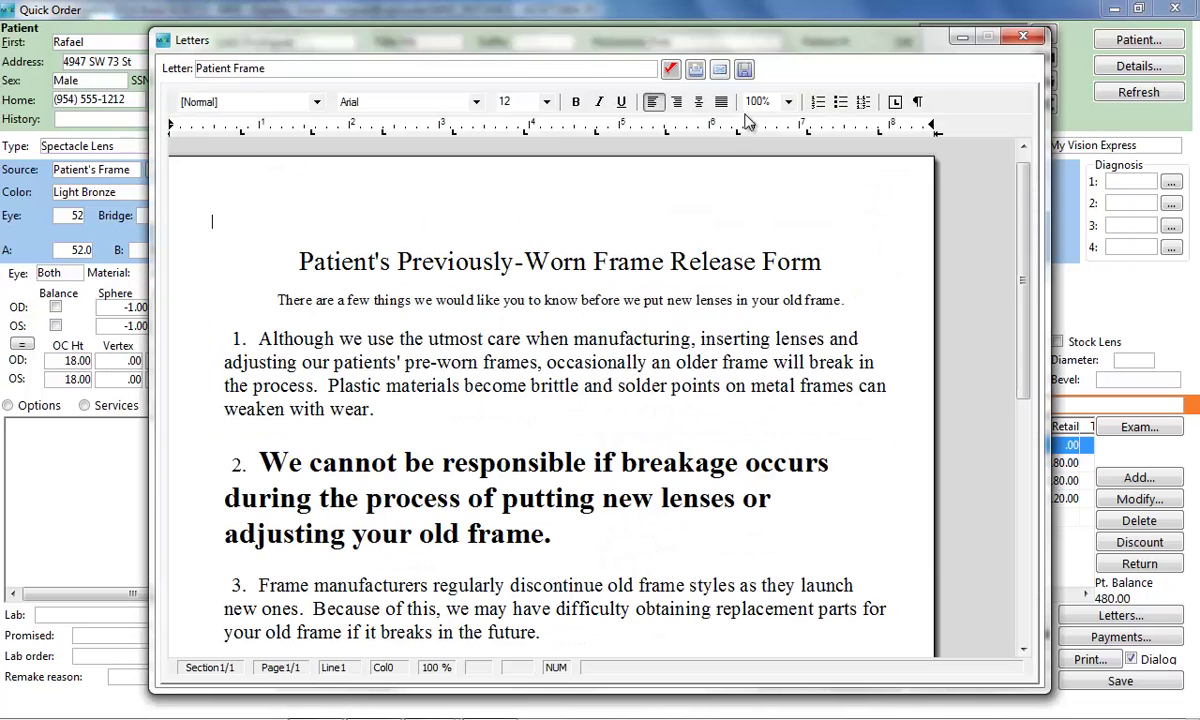
{"action": "left_click", "coordinate": [696, 73]}
{"action": "left_click", "coordinate": [862, 642]}
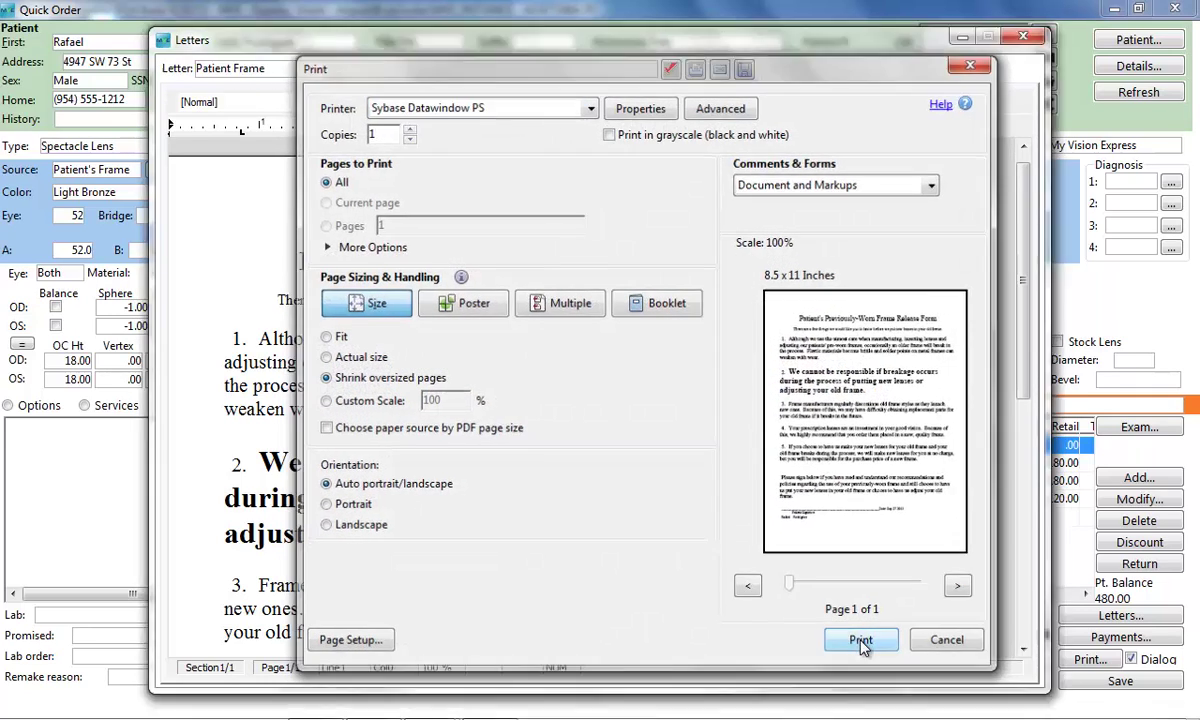
Close the Letters window, record a 480.00 Visa payment for the Spectacle Lens order in a new checkout, and close the checkout
{"action": "left_click", "coordinate": [1027, 38]}
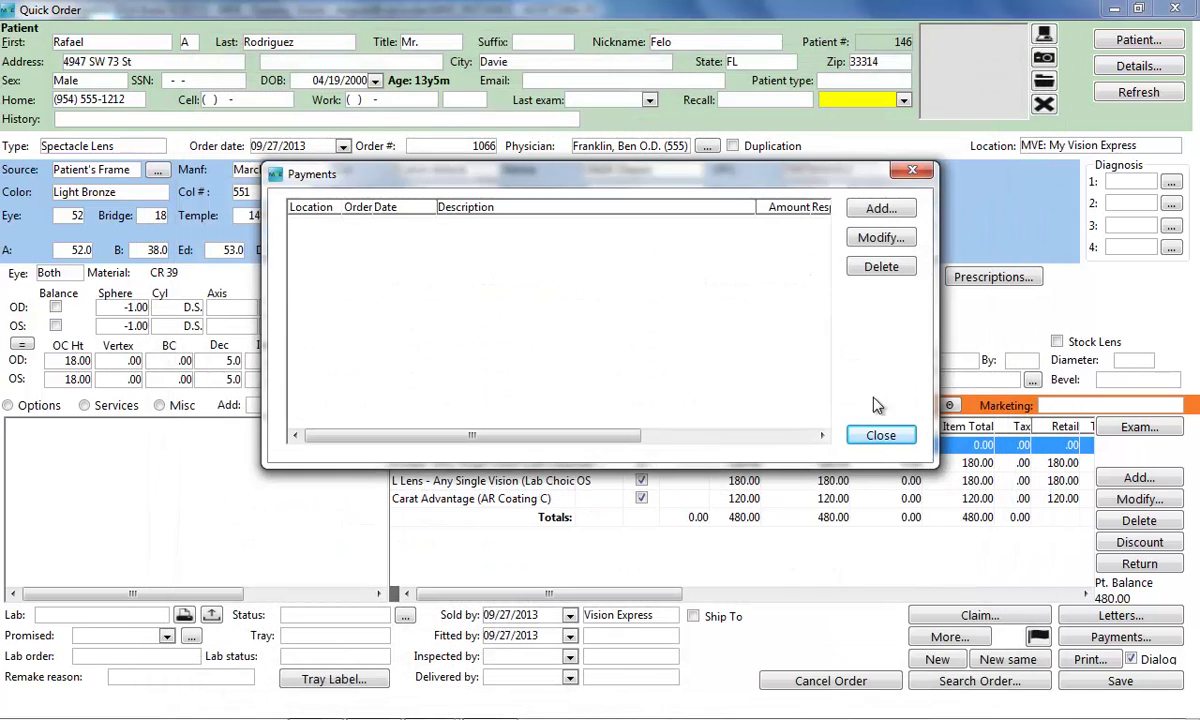
{"action": "left_click", "coordinate": [881, 209]}
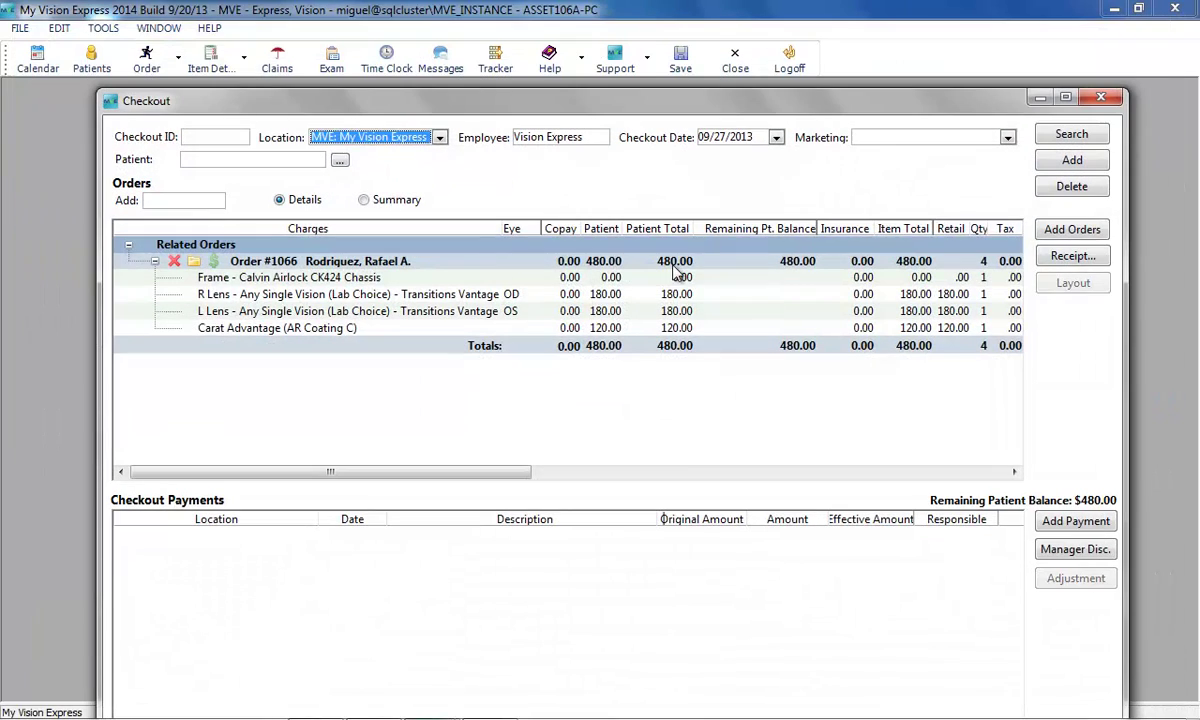
{"action": "left_click", "coordinate": [1075, 521]}
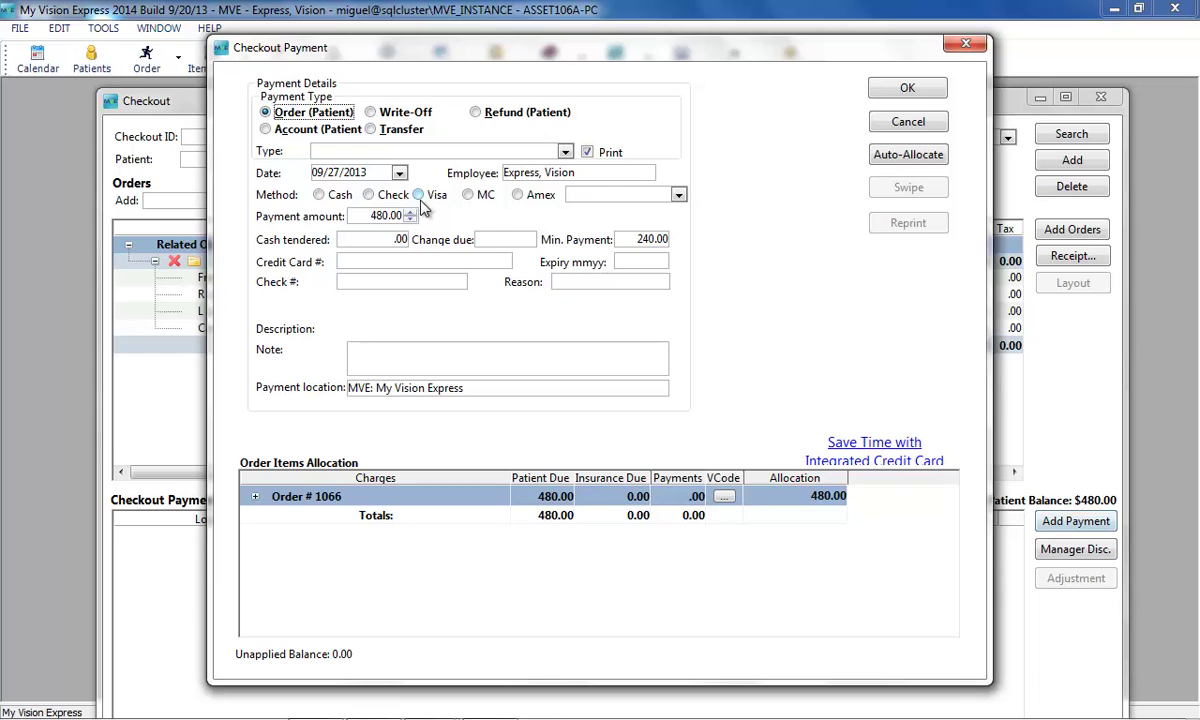
{"action": "left_click", "coordinate": [417, 194]}
{"action": "left_click", "coordinate": [878, 90]}
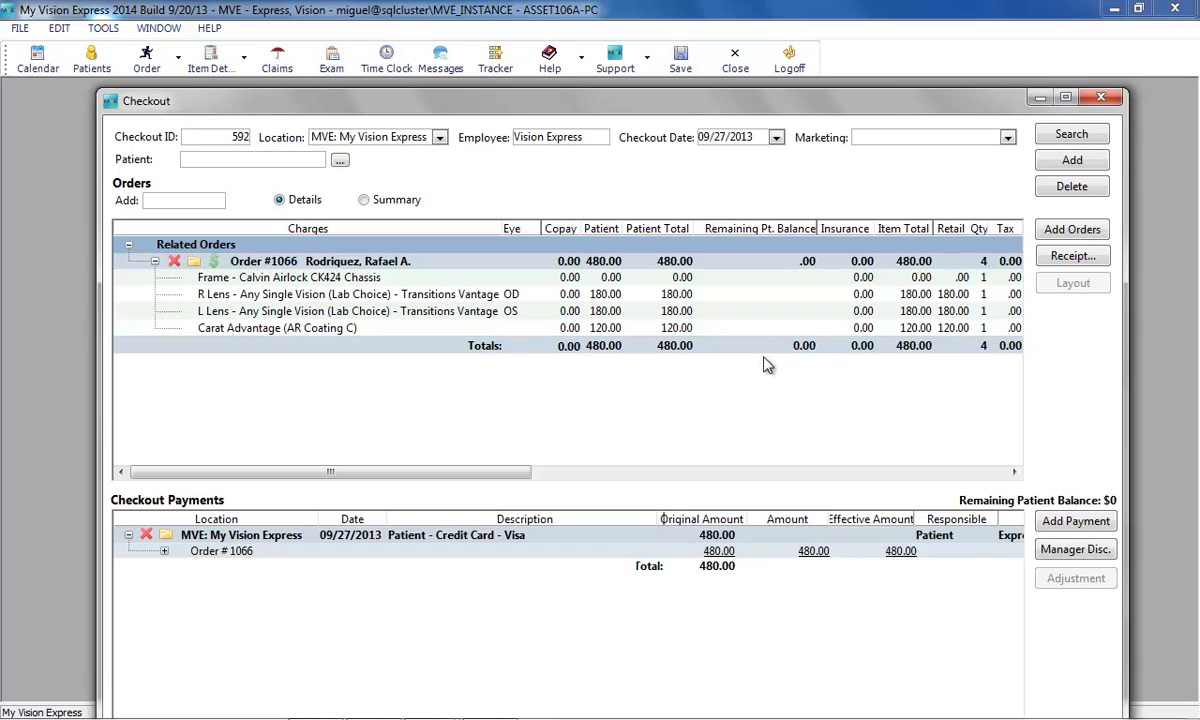
{"action": "left_click", "coordinate": [1104, 97]}
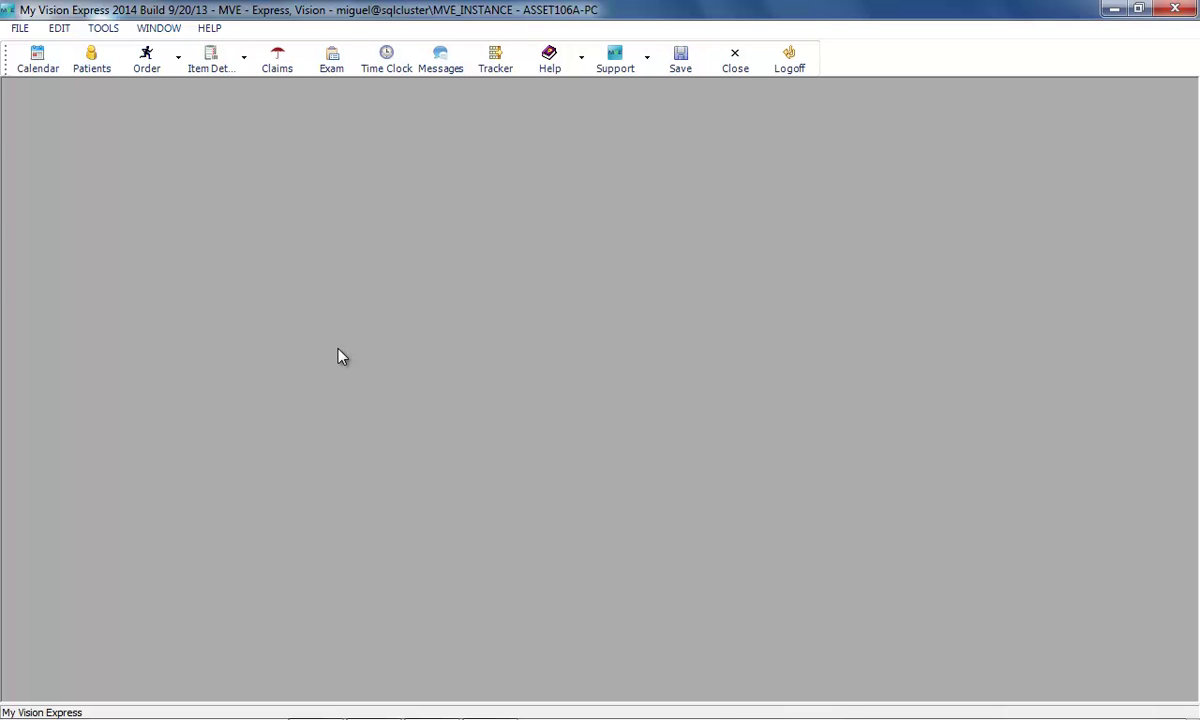
Open the 09/27/2013 order of type Other through the order search and go to its payments, agreeing to add the missing consent forms
{"action": "left_click", "coordinate": [147, 62]}
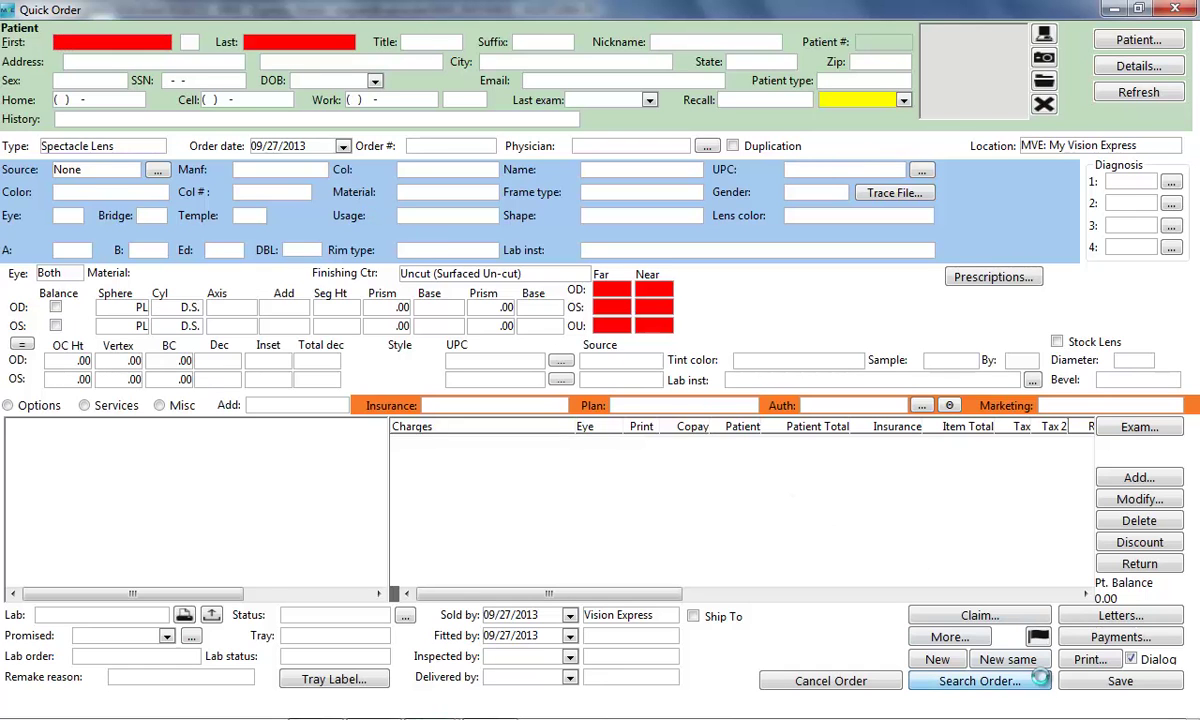
{"action": "left_click", "coordinate": [1040, 679]}
{"action": "double_click", "coordinate": [347, 378]}
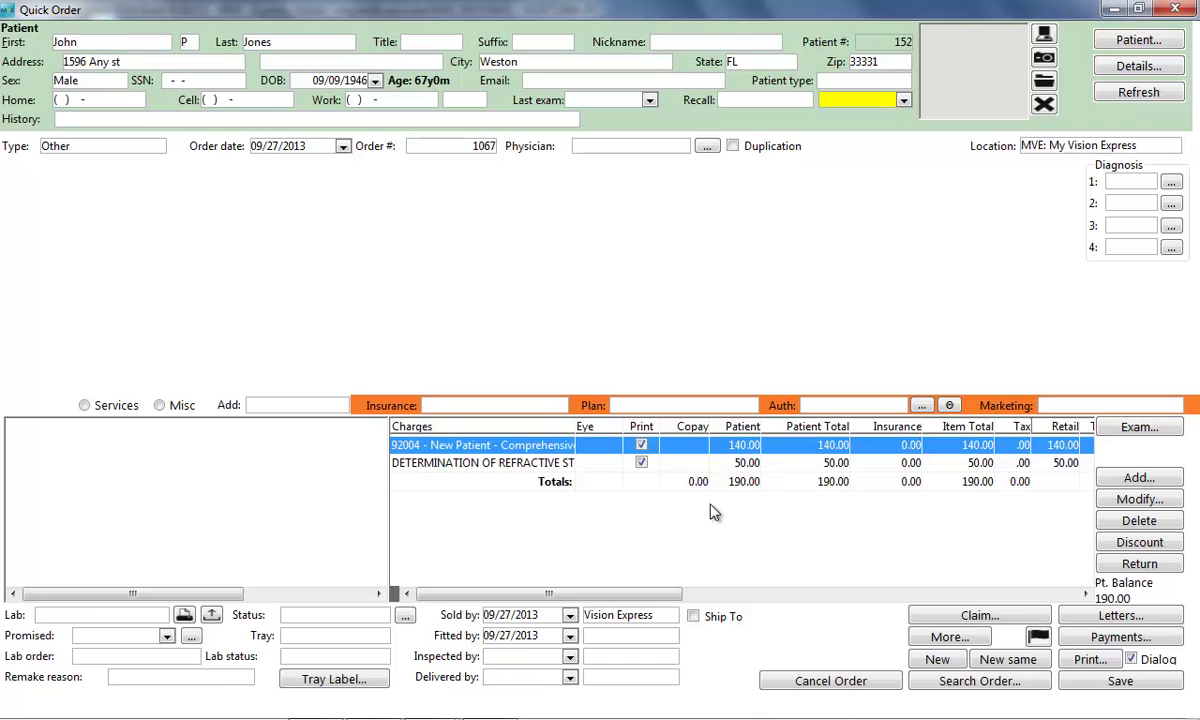
{"action": "left_click", "coordinate": [1125, 637]}
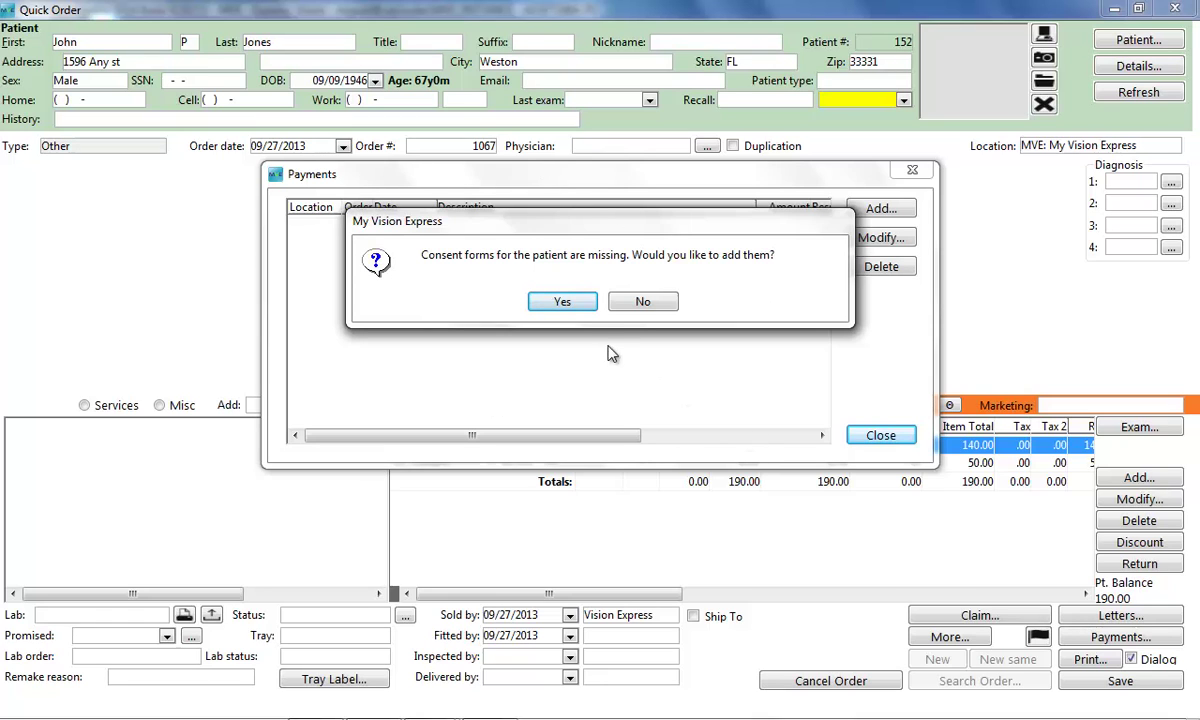
{"action": "left_click", "coordinate": [560, 304]}
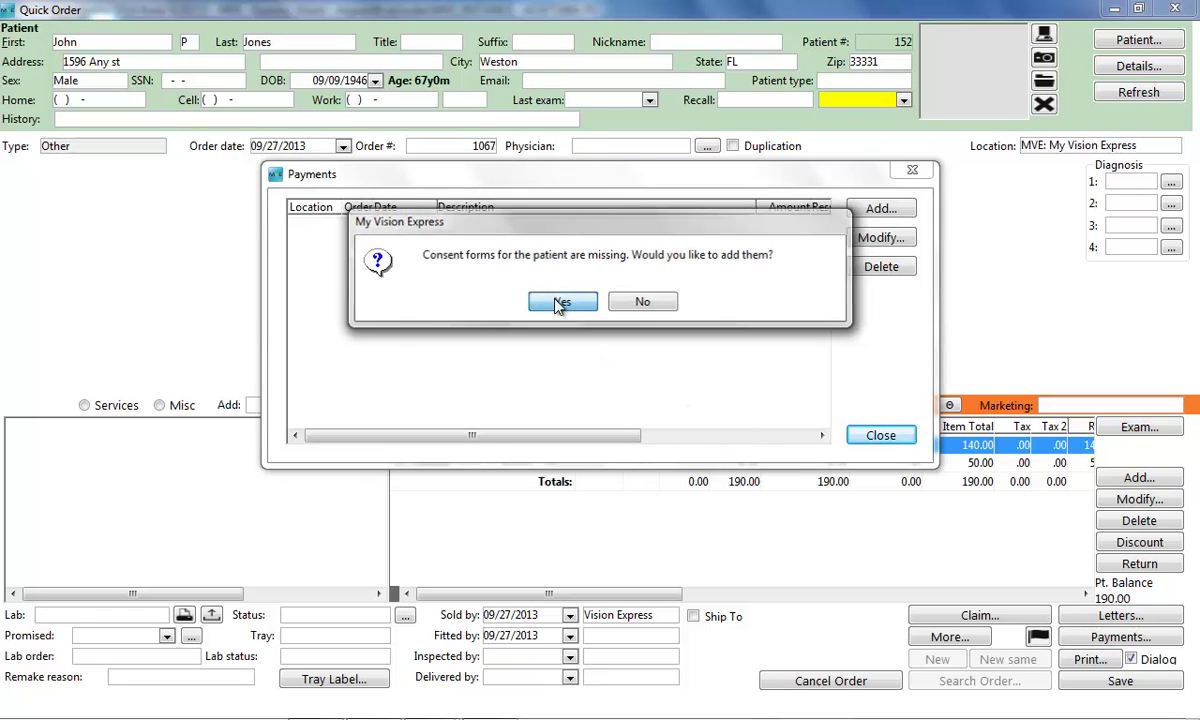
Check which consent letters are offered for the order of type Other, and close the Letters window
{"action": "left_click", "coordinate": [580, 72]}
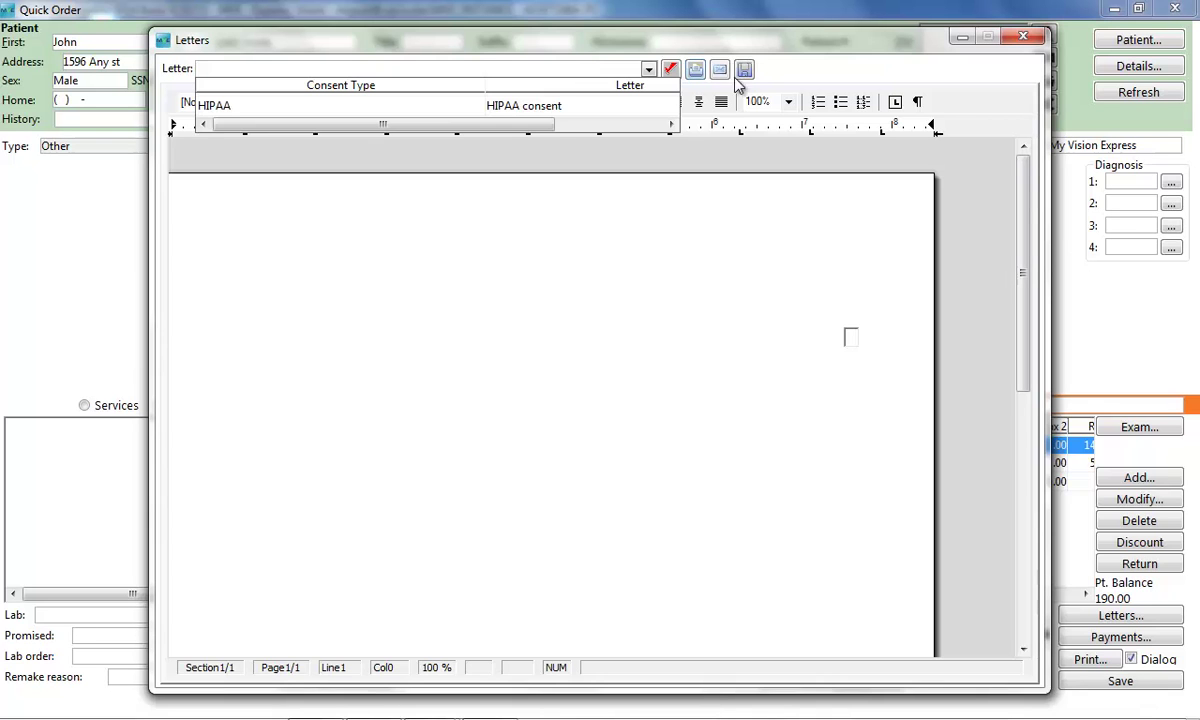
{"action": "left_click", "coordinate": [777, 76]}
{"action": "left_click", "coordinate": [1021, 38]}
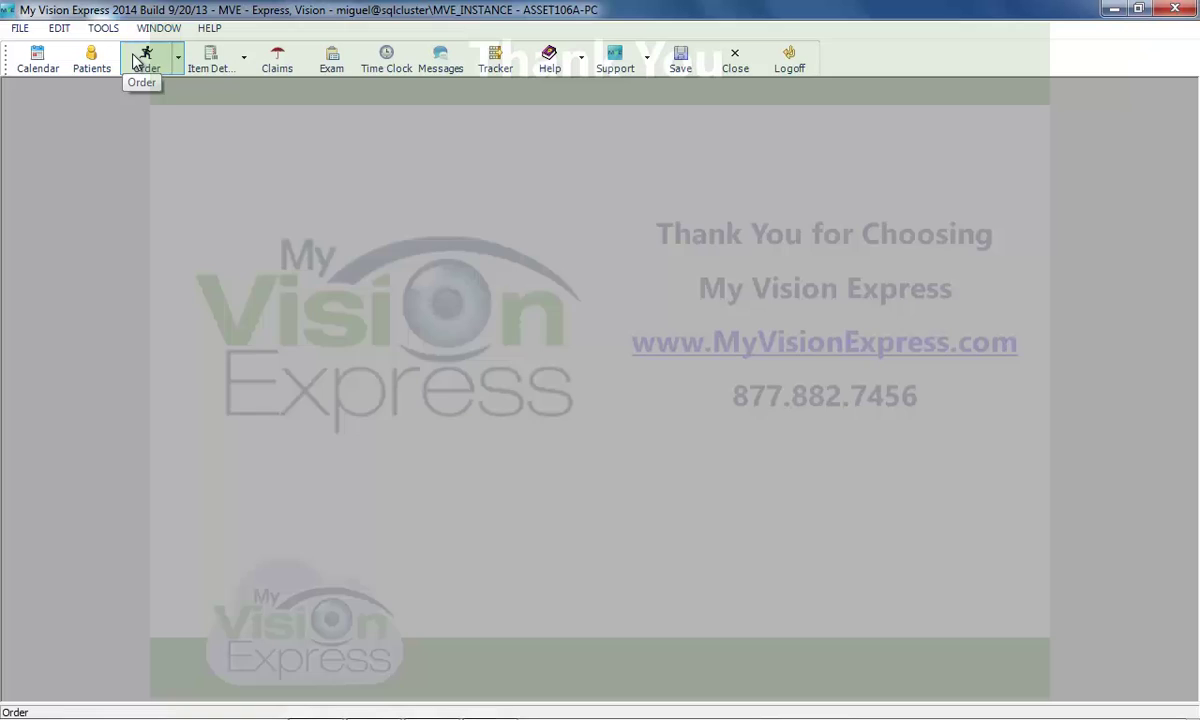